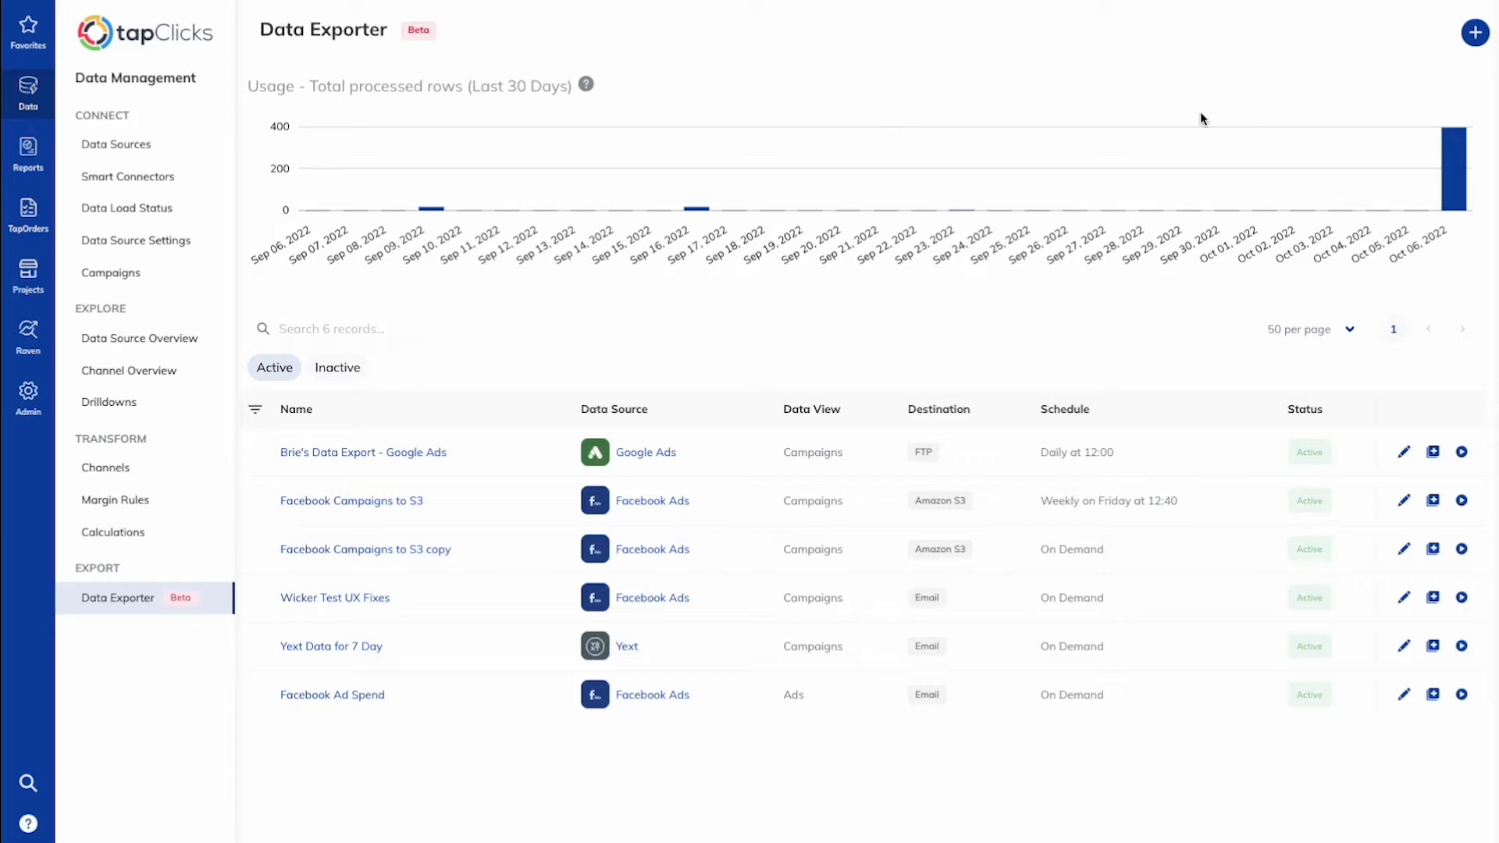
Step: Create a new data exporter and name it "Facebook Campaign Spend"
{"action": "left_click", "coordinate": [1474, 34]}
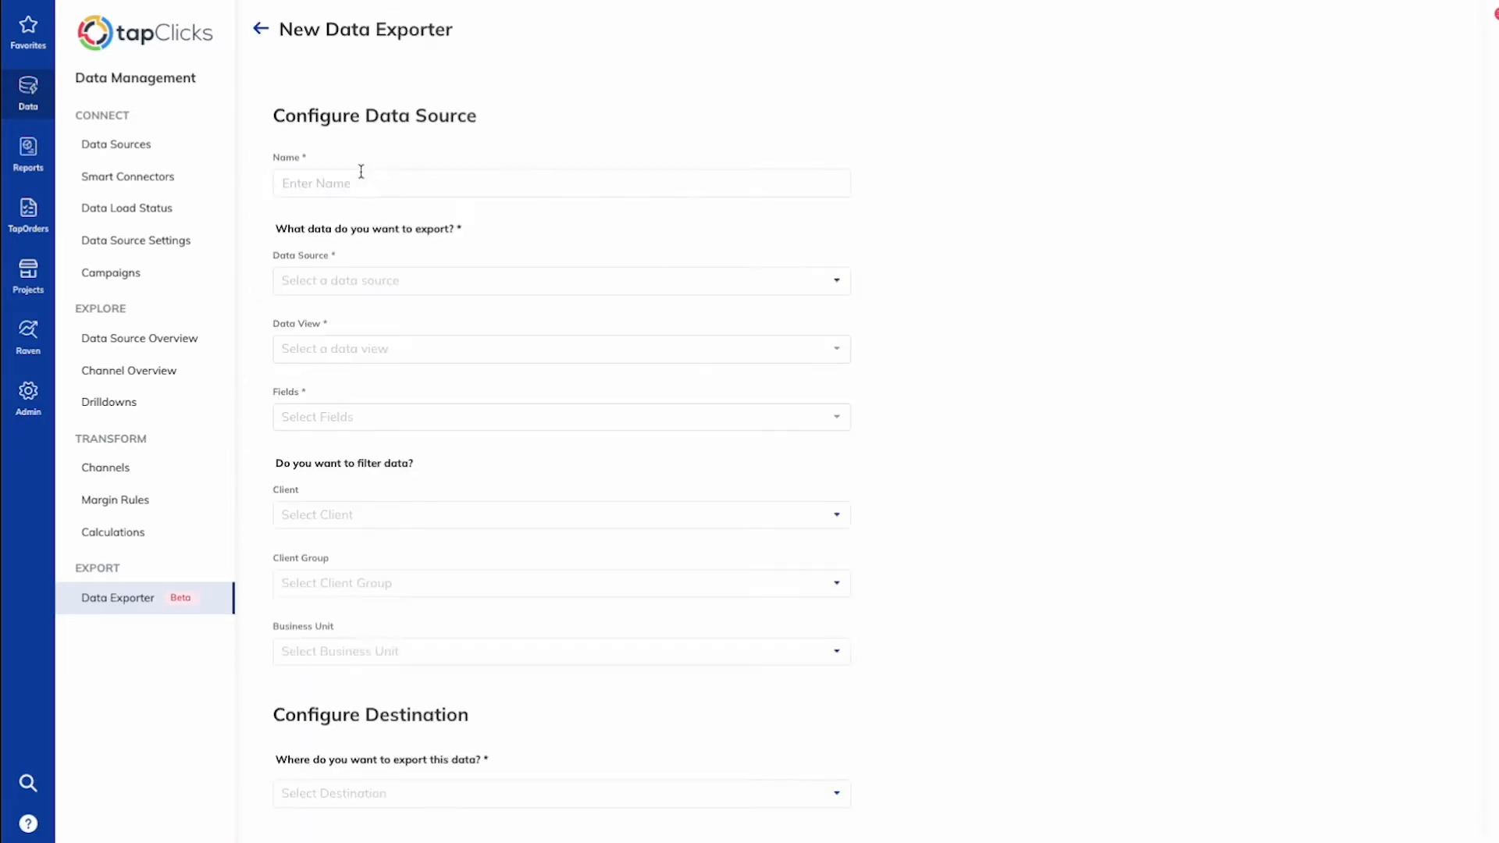
{"action": "left_click", "coordinate": [329, 181]}
{"action": "type", "text": "Faceb"}
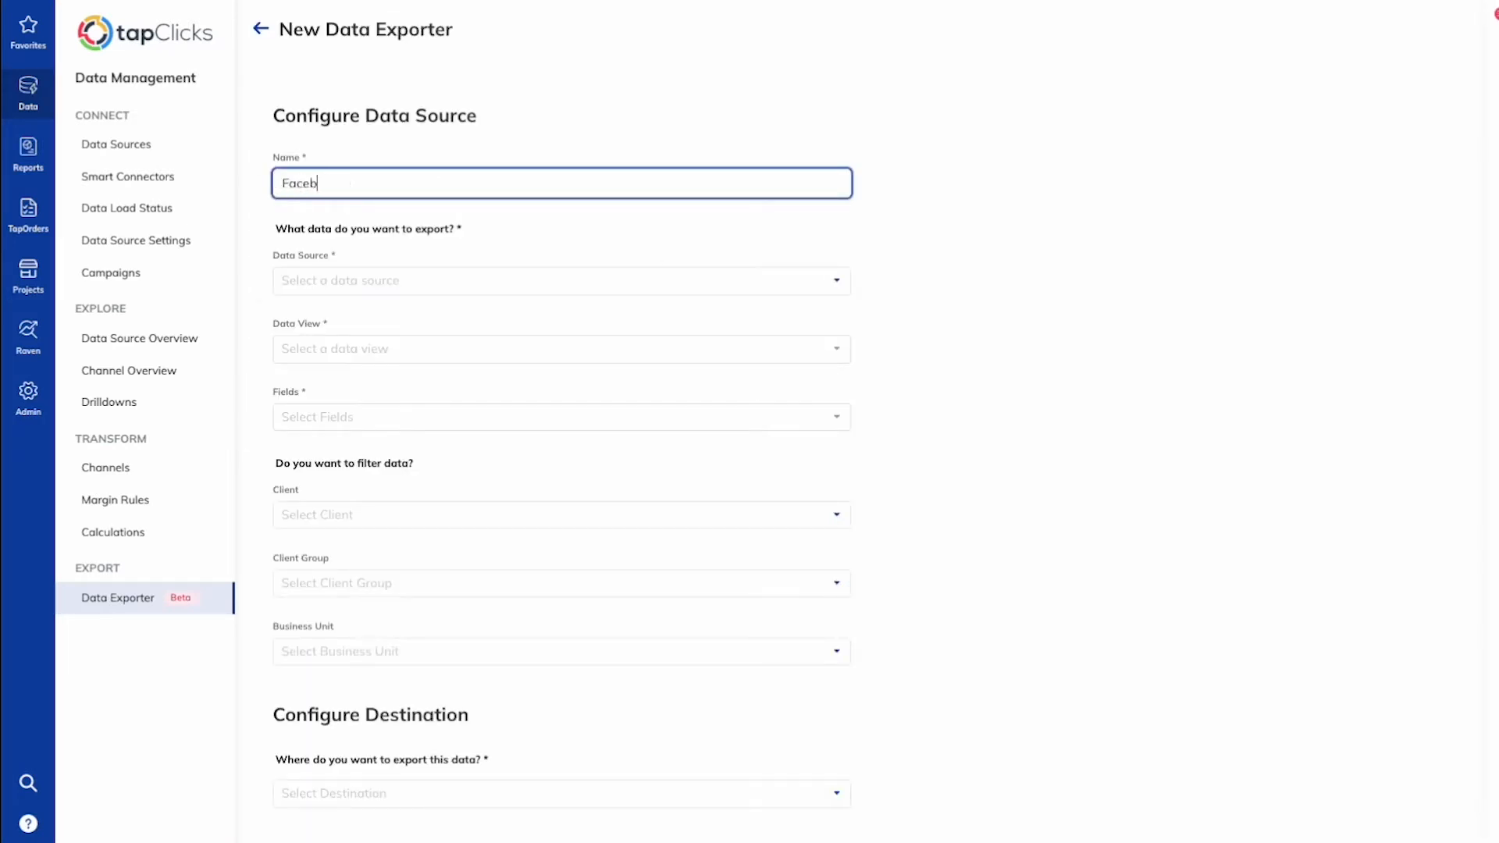
{"action": "type", "text": "ook Campaingn Spend"}
Step: Set the data source to Facebook Ads and the data view to Campaigns
{"action": "left_click", "coordinate": [337, 289]}
{"action": "type", "text": "fac"}
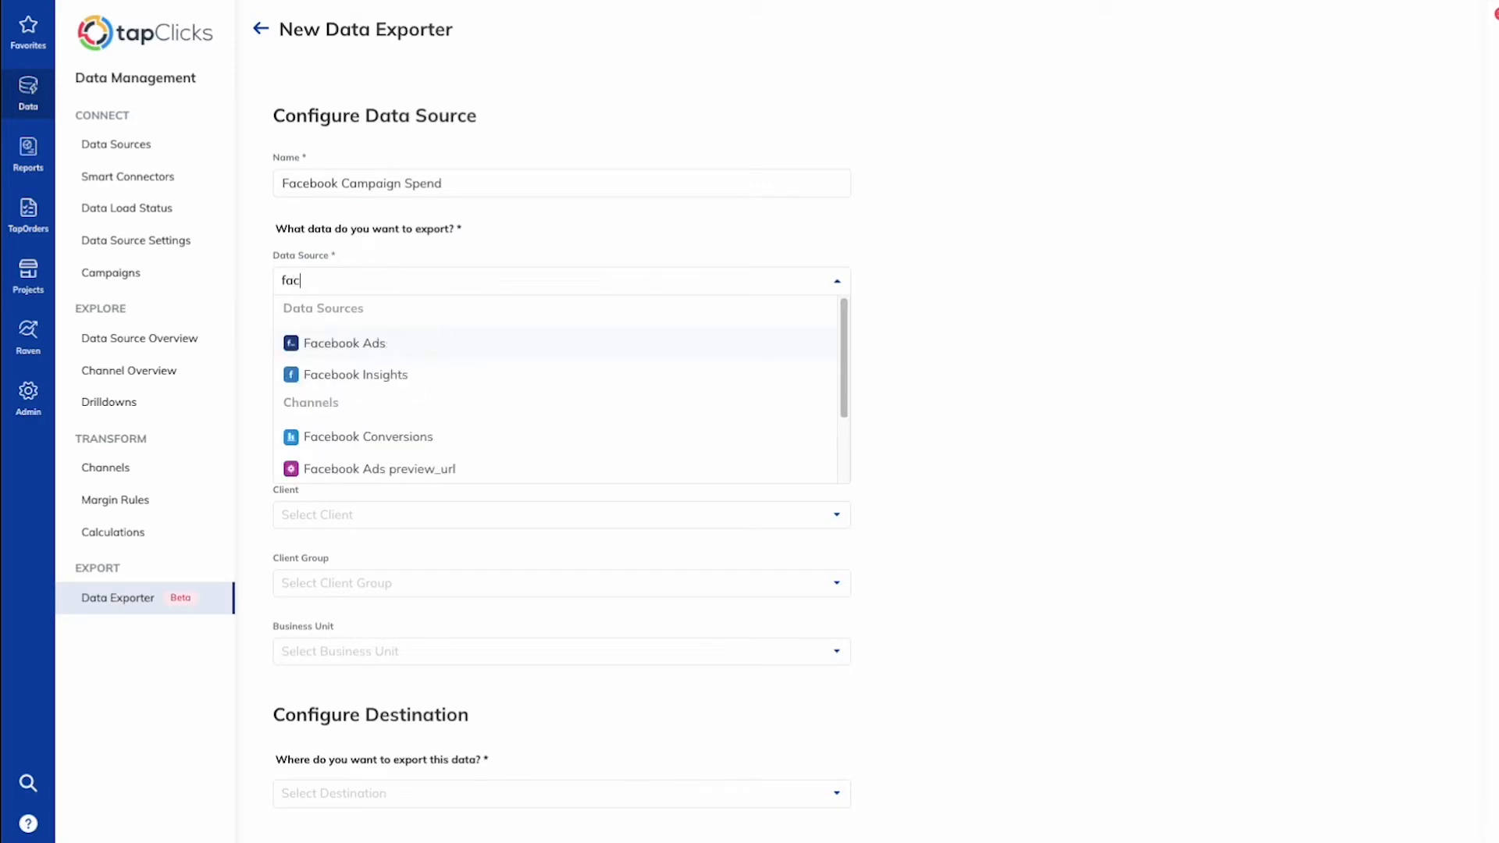
{"action": "type", "text": "eb"}
{"action": "left_click", "coordinate": [361, 345]}
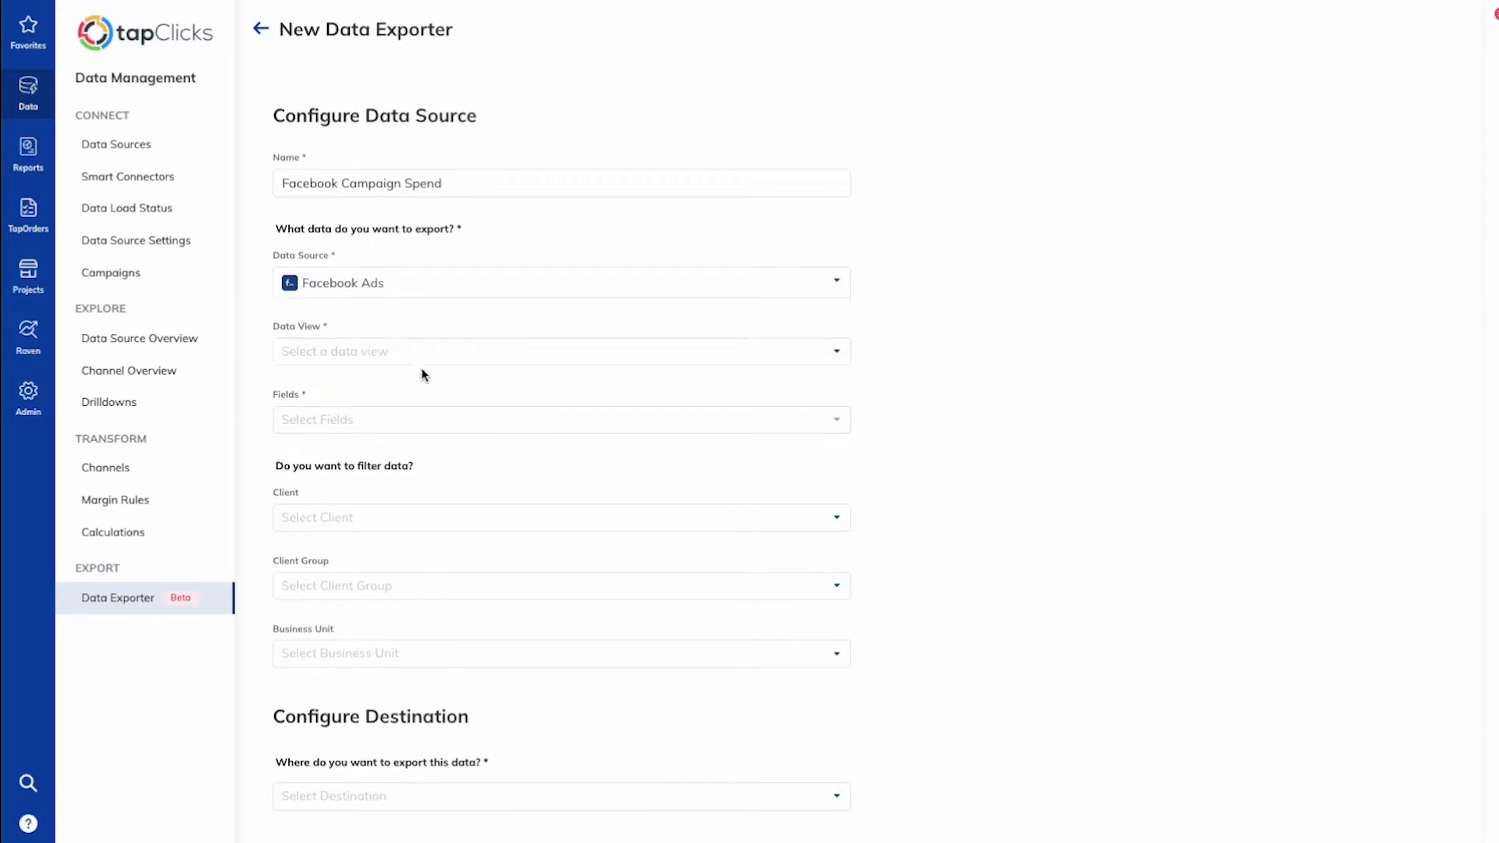
{"action": "left_click", "coordinate": [360, 353]}
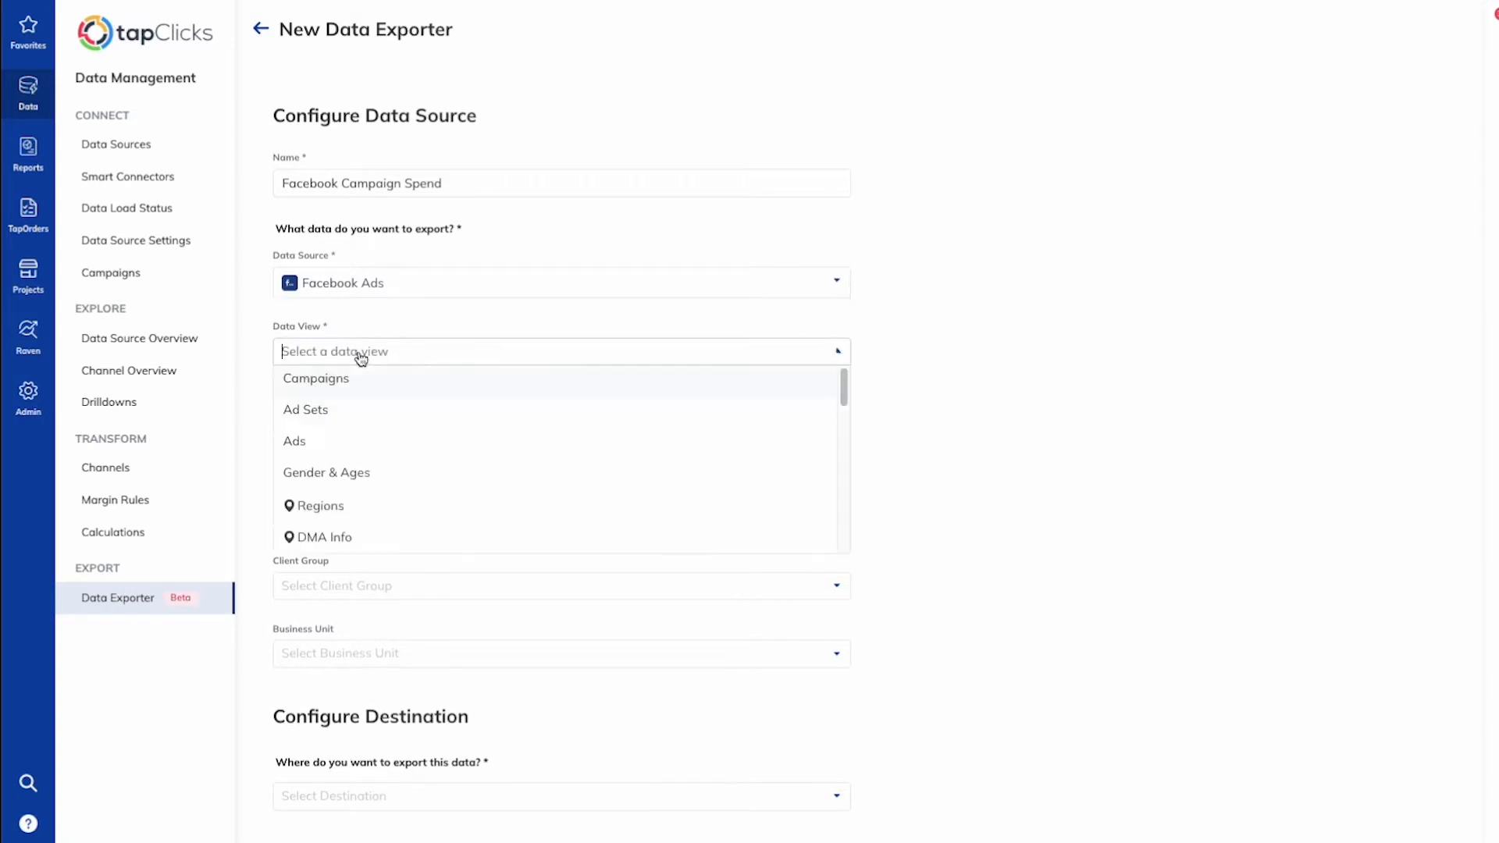
{"action": "left_click", "coordinate": [320, 384]}
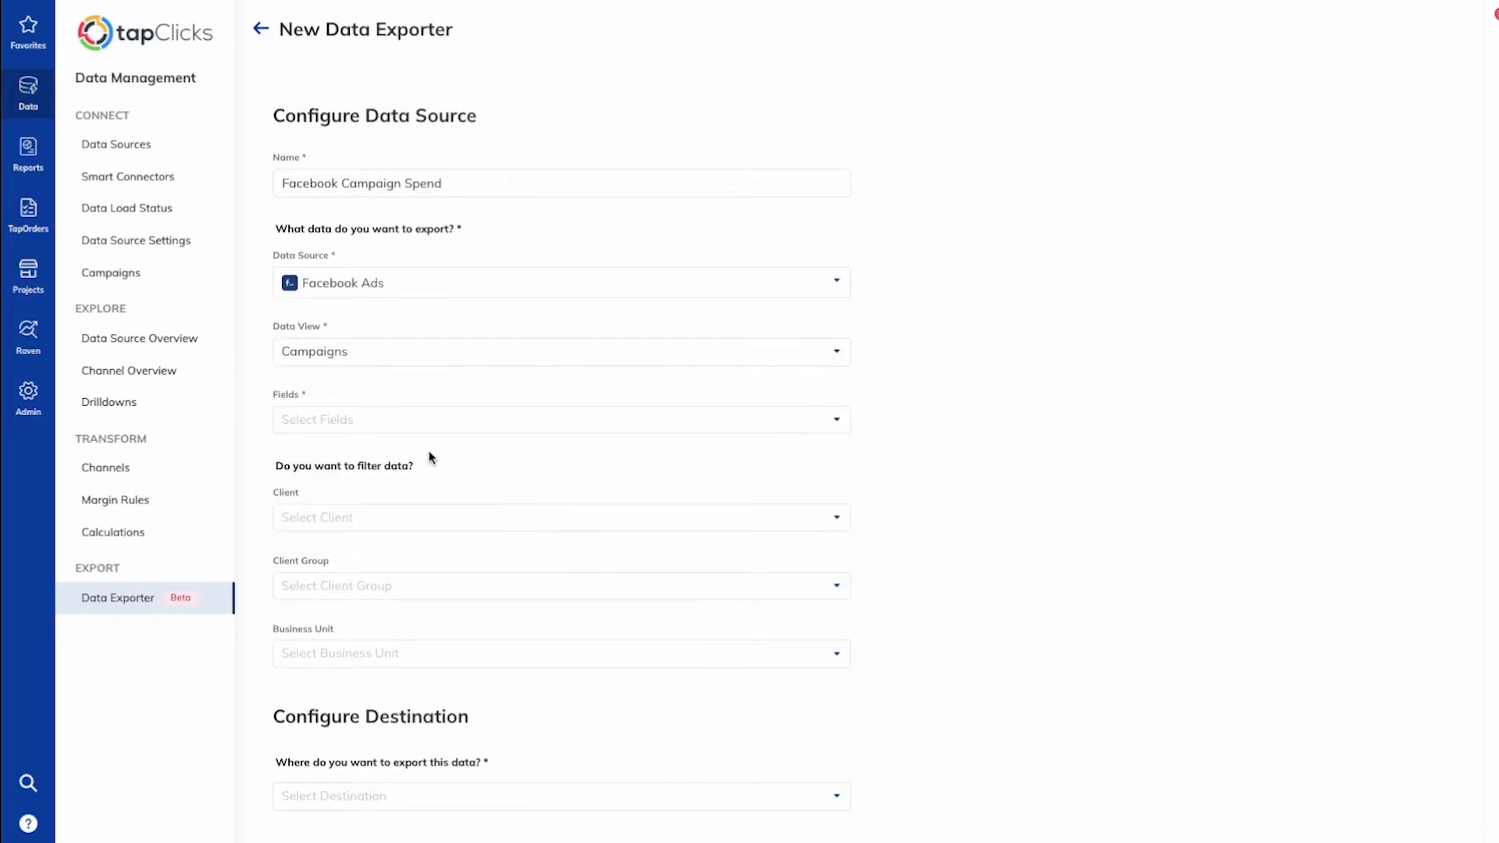
Step: Search the fields for "spend" and add the Spend field
{"action": "left_click", "coordinate": [359, 424]}
{"action": "type", "text": "spend"}
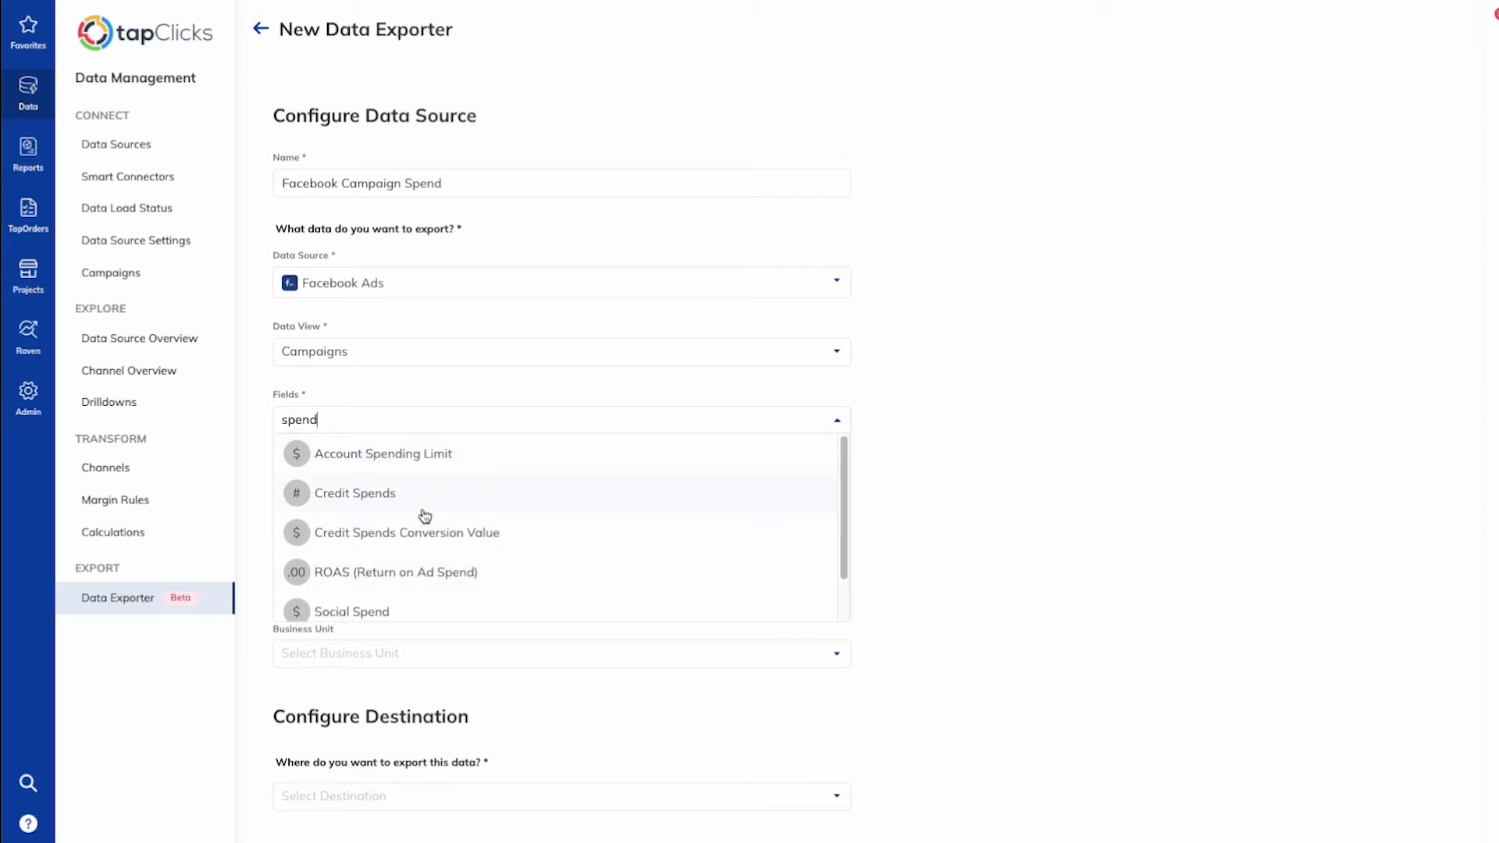
{"action": "scroll", "coordinate": [414, 516], "scroll_direction": "down", "scroll_amount": 2}
{"action": "left_click", "coordinate": [344, 606]}
{"action": "left_click", "coordinate": [860, 451]}
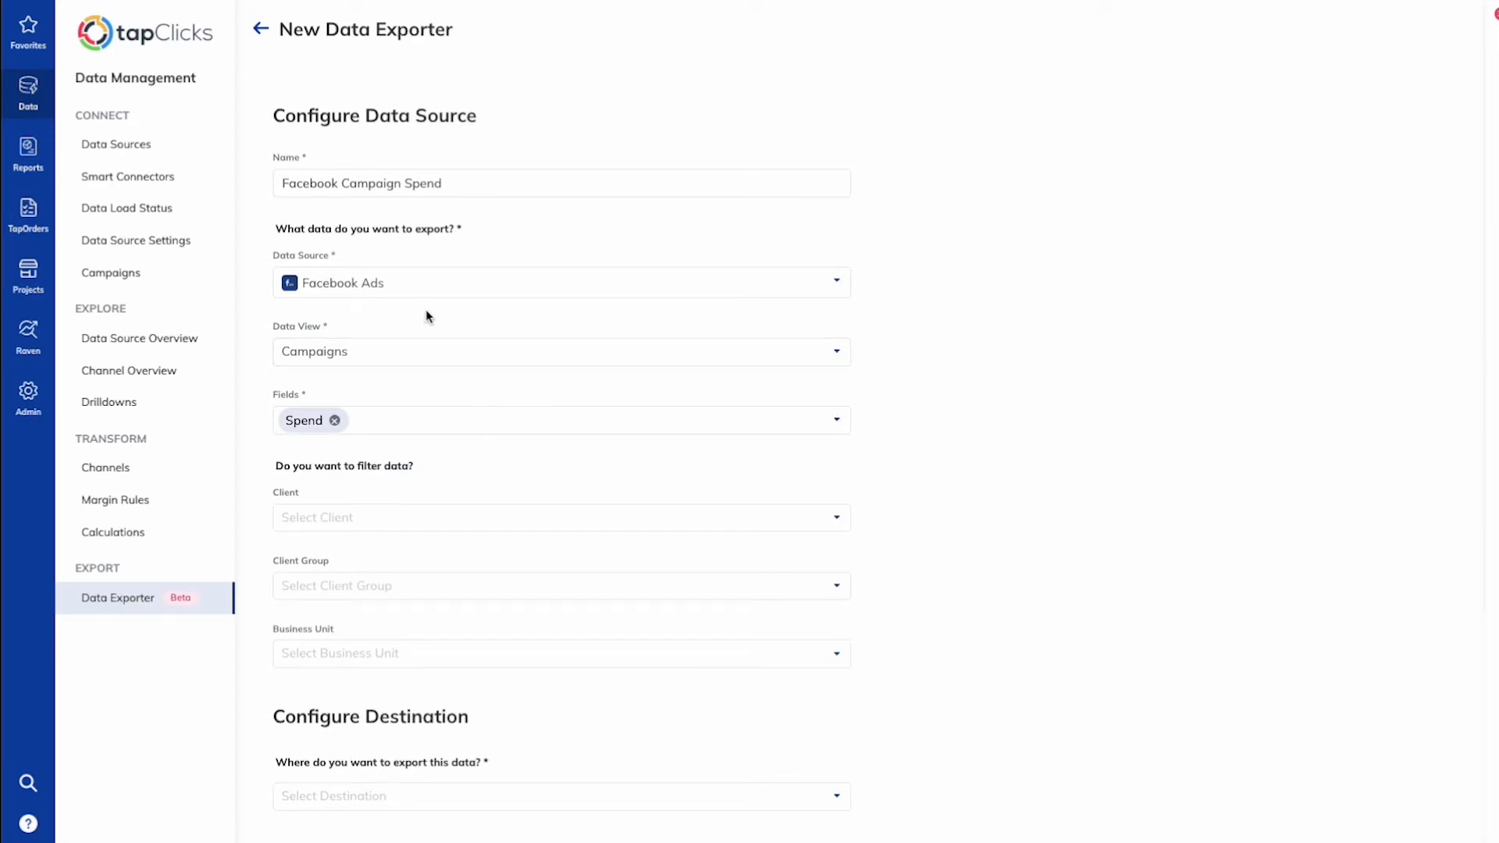
Step: Select Amazon S3 as the export destination
{"action": "scroll", "coordinate": [954, 432], "scroll_direction": "down", "scroll_amount": 2}
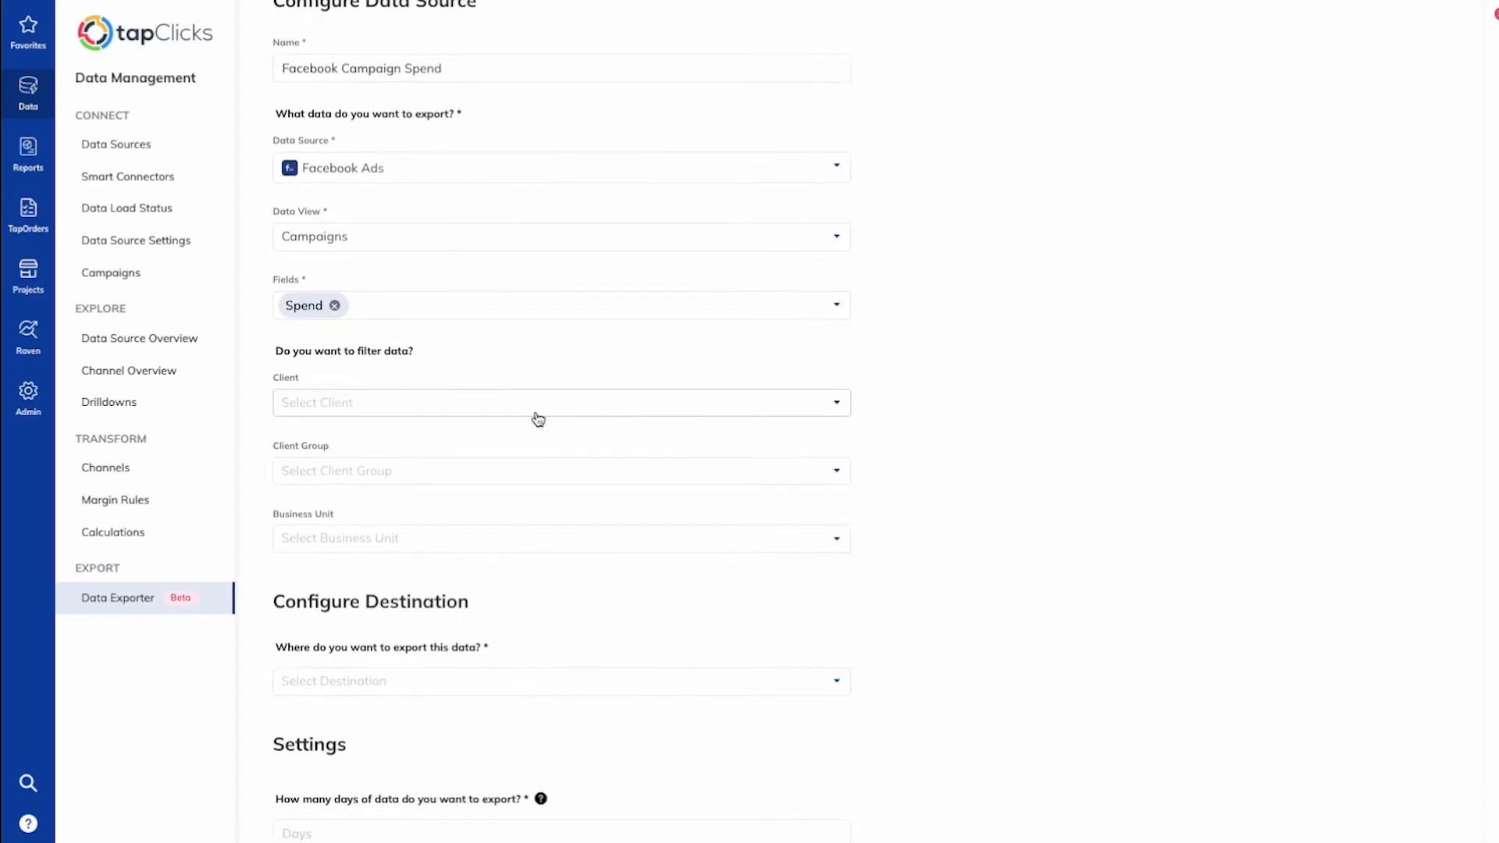
{"action": "scroll", "coordinate": [481, 413], "scroll_direction": "down", "scroll_amount": 1}
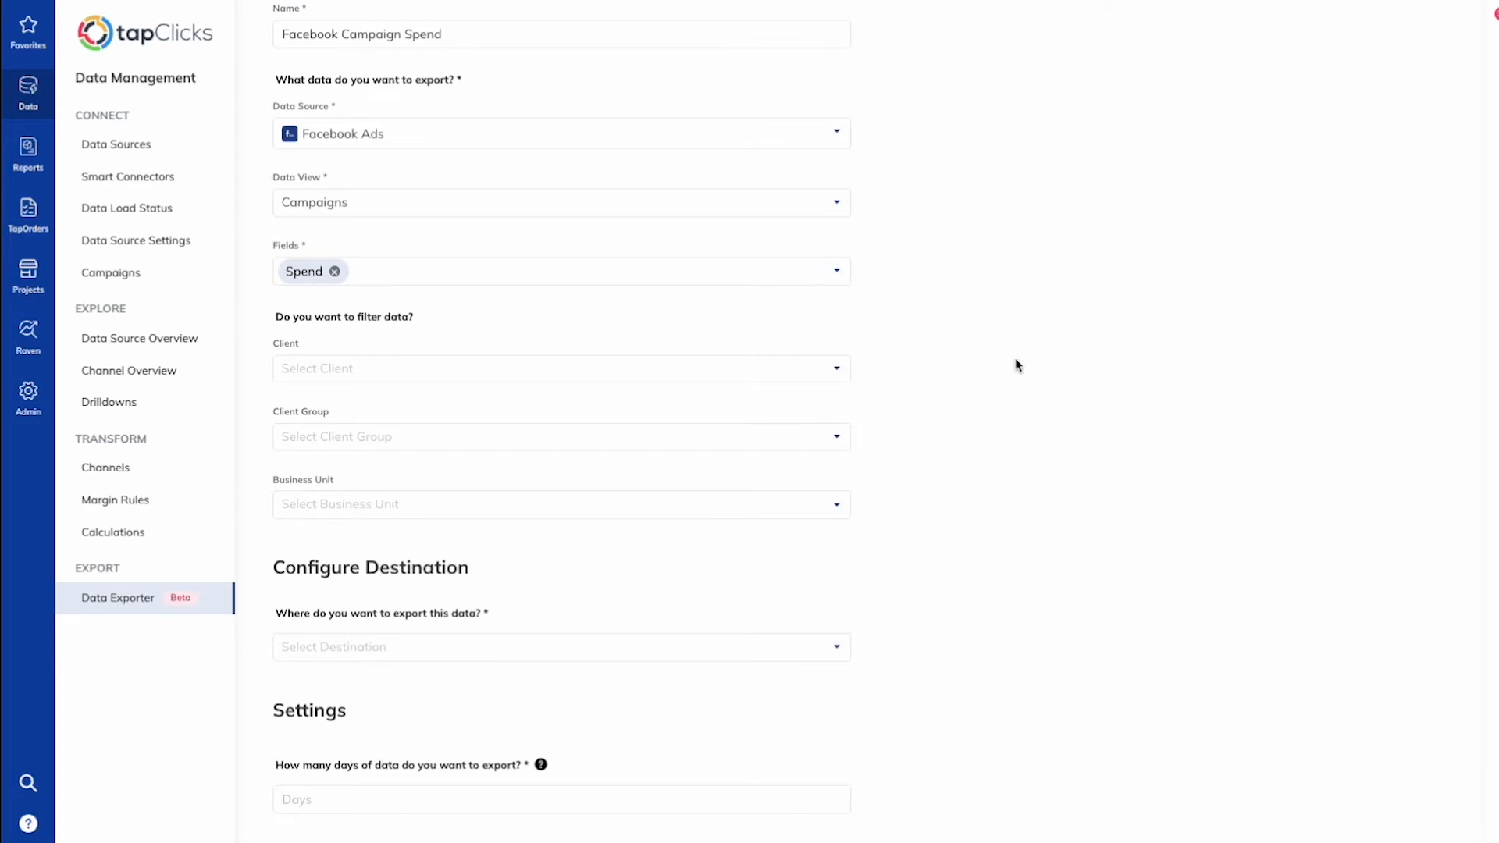
{"action": "scroll", "coordinate": [1015, 359], "scroll_direction": "down", "scroll_amount": 3}
{"action": "left_click", "coordinate": [379, 361]}
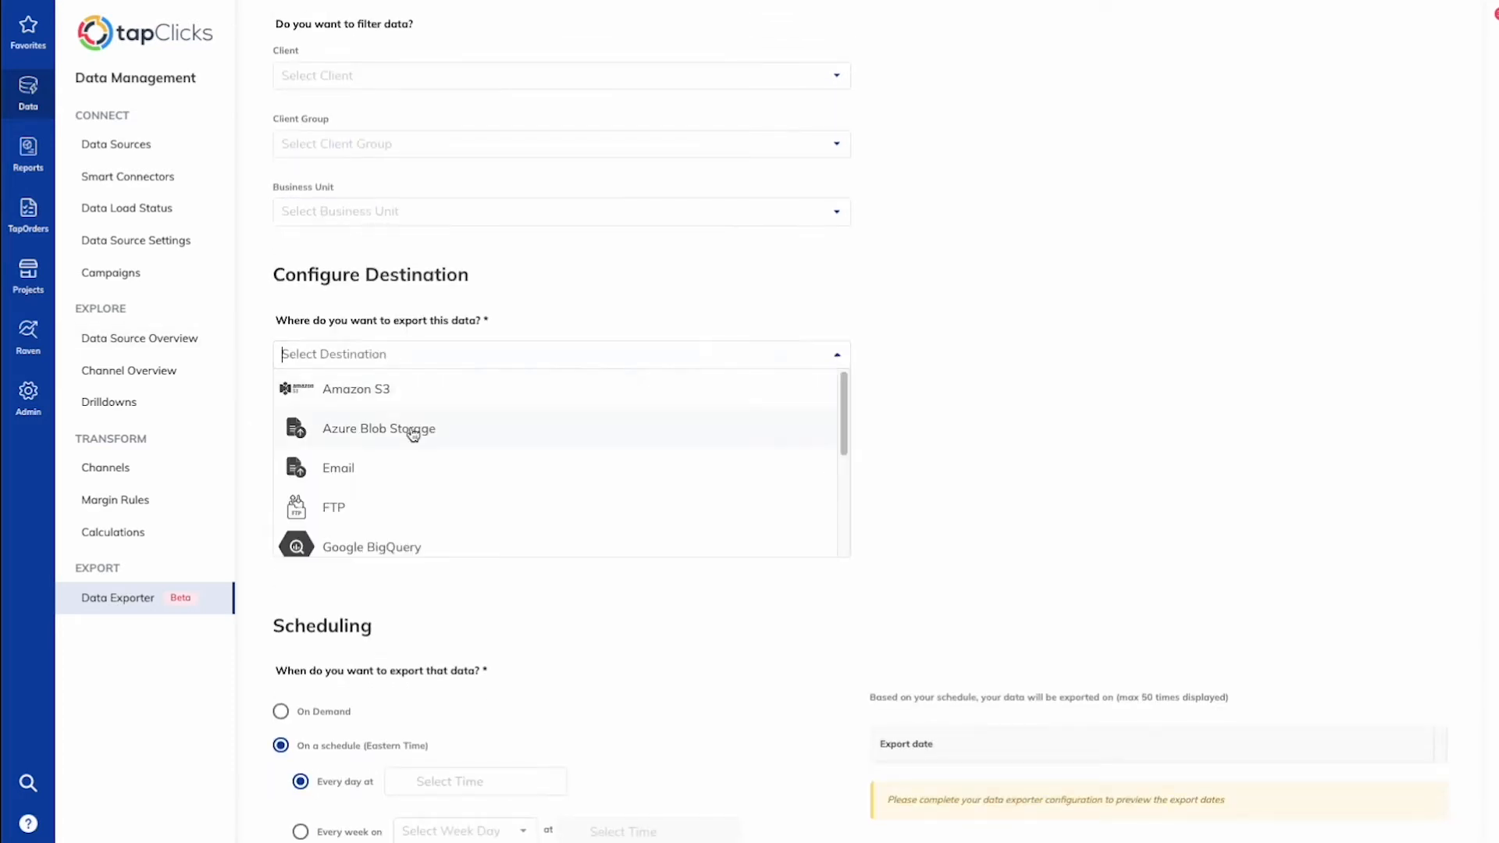
{"action": "left_click", "coordinate": [390, 391]}
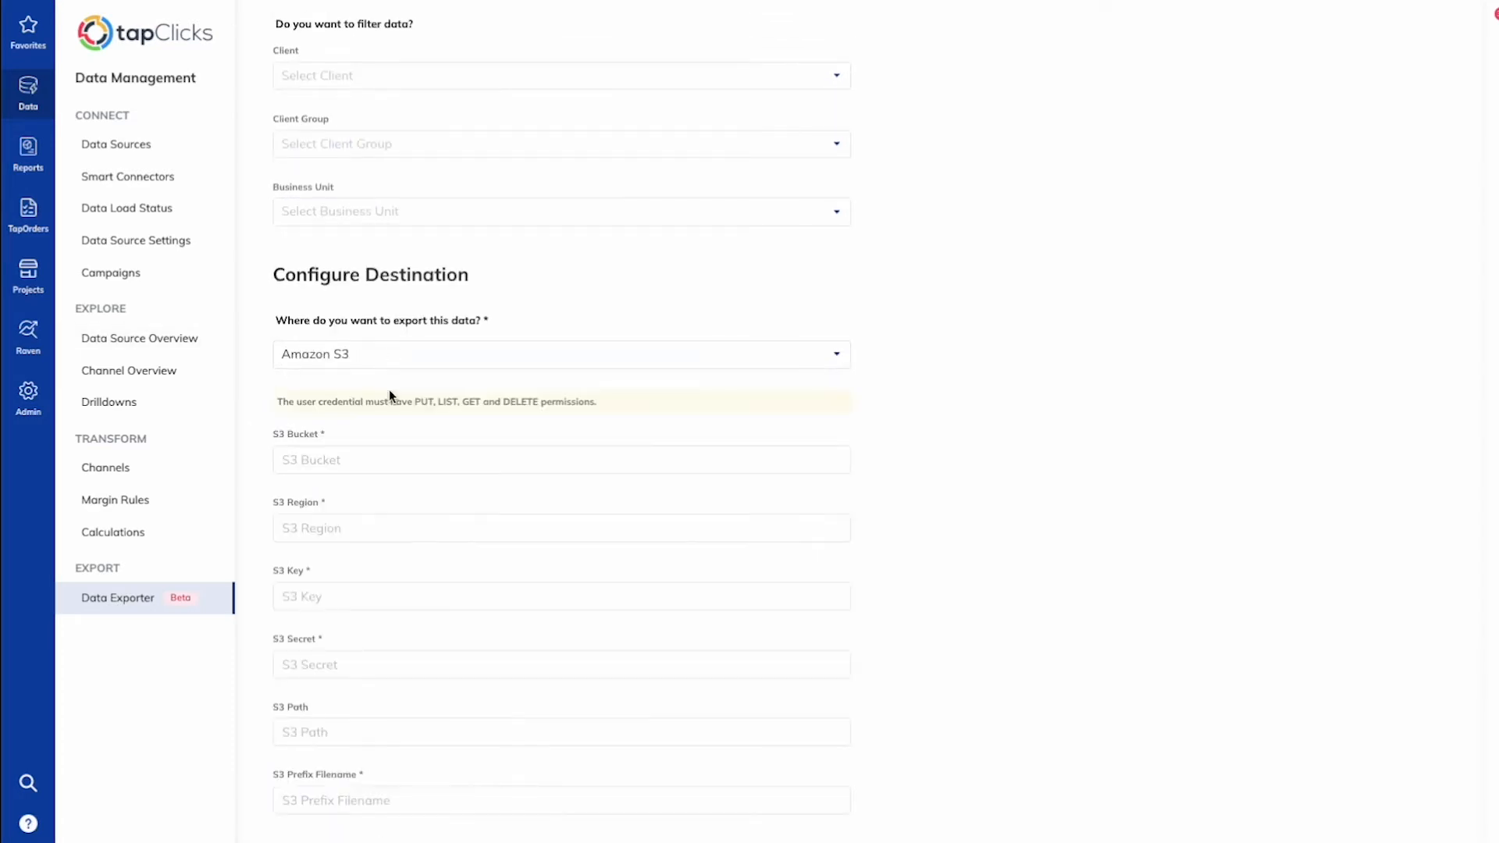
{"action": "scroll", "coordinate": [987, 392], "scroll_direction": "down", "scroll_amount": 2}
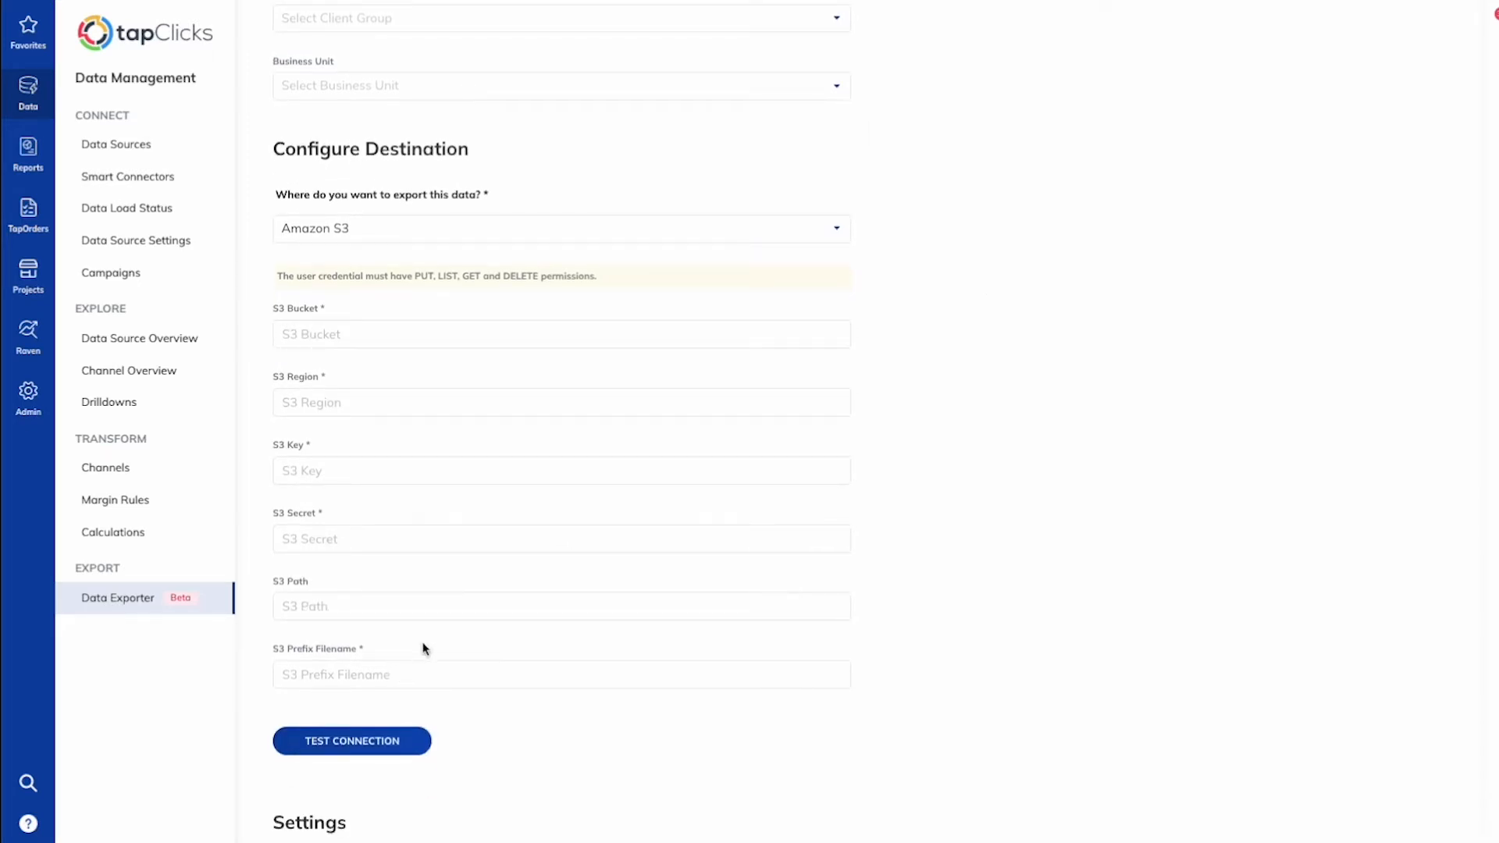
Step: Switch the export destination to Snowflake
{"action": "left_click_drag", "start_coordinate": [606, 278], "coordinate": [280, 277]}
{"action": "left_click", "coordinate": [614, 278]}
{"action": "left_click", "coordinate": [329, 237]}
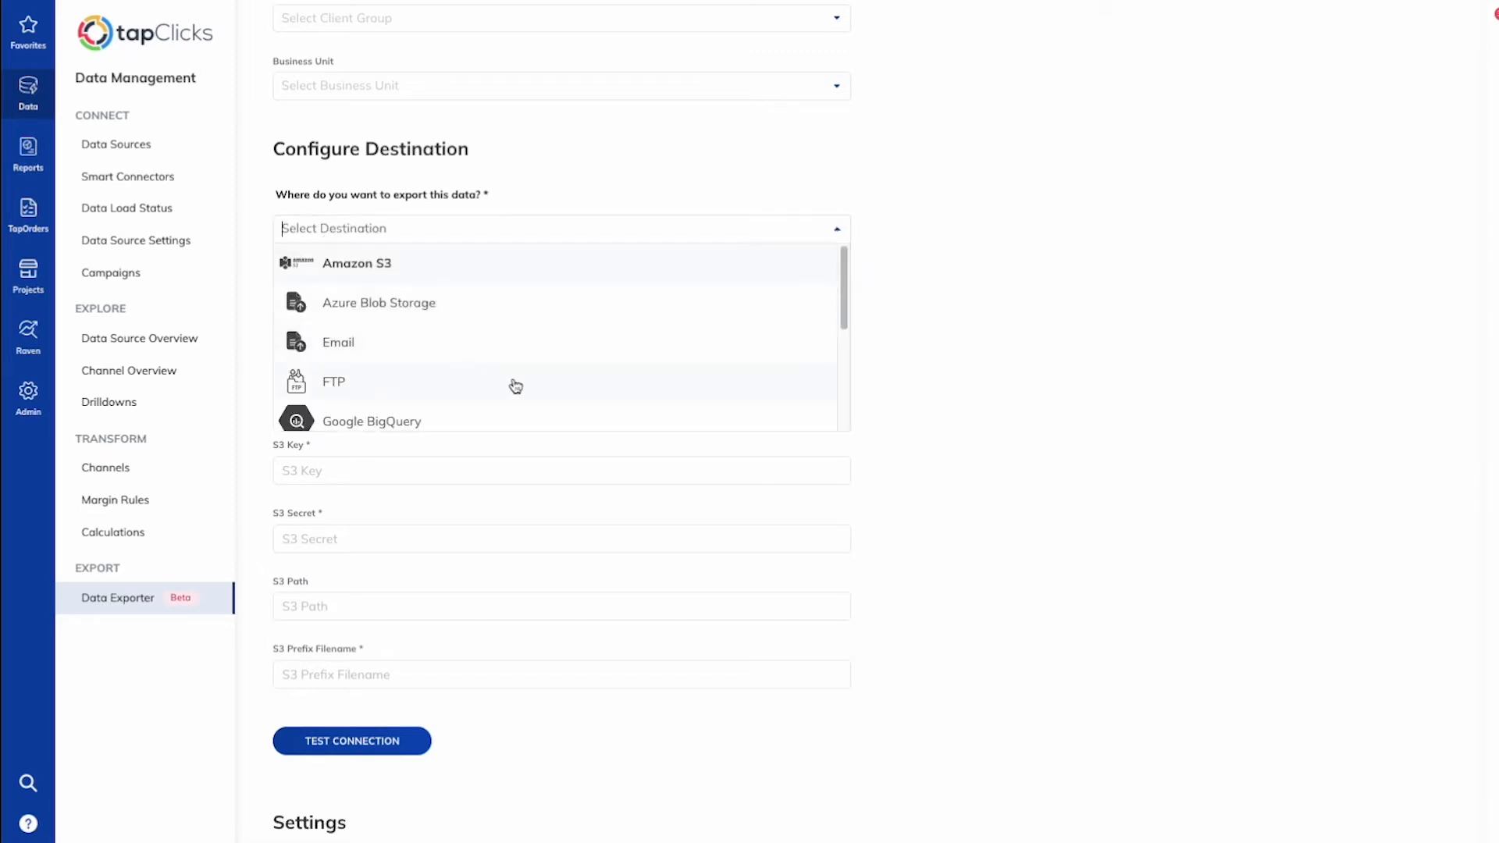
{"action": "scroll", "coordinate": [515, 384], "scroll_direction": "down", "scroll_amount": 2}
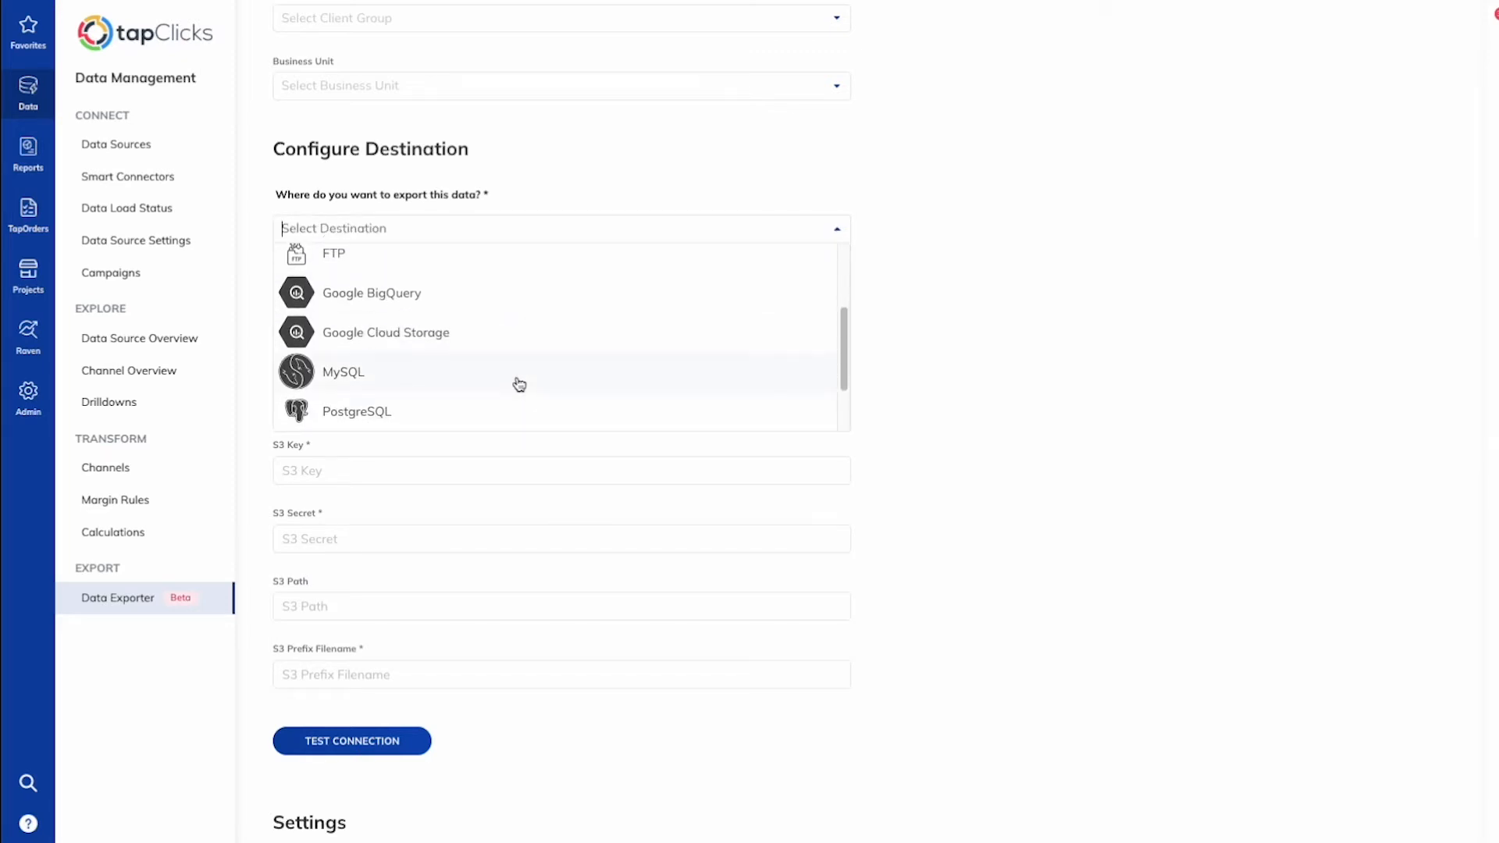
{"action": "scroll", "coordinate": [519, 384], "scroll_direction": "down", "scroll_amount": 1}
{"action": "scroll", "coordinate": [519, 385], "scroll_direction": "down", "scroll_amount": 2}
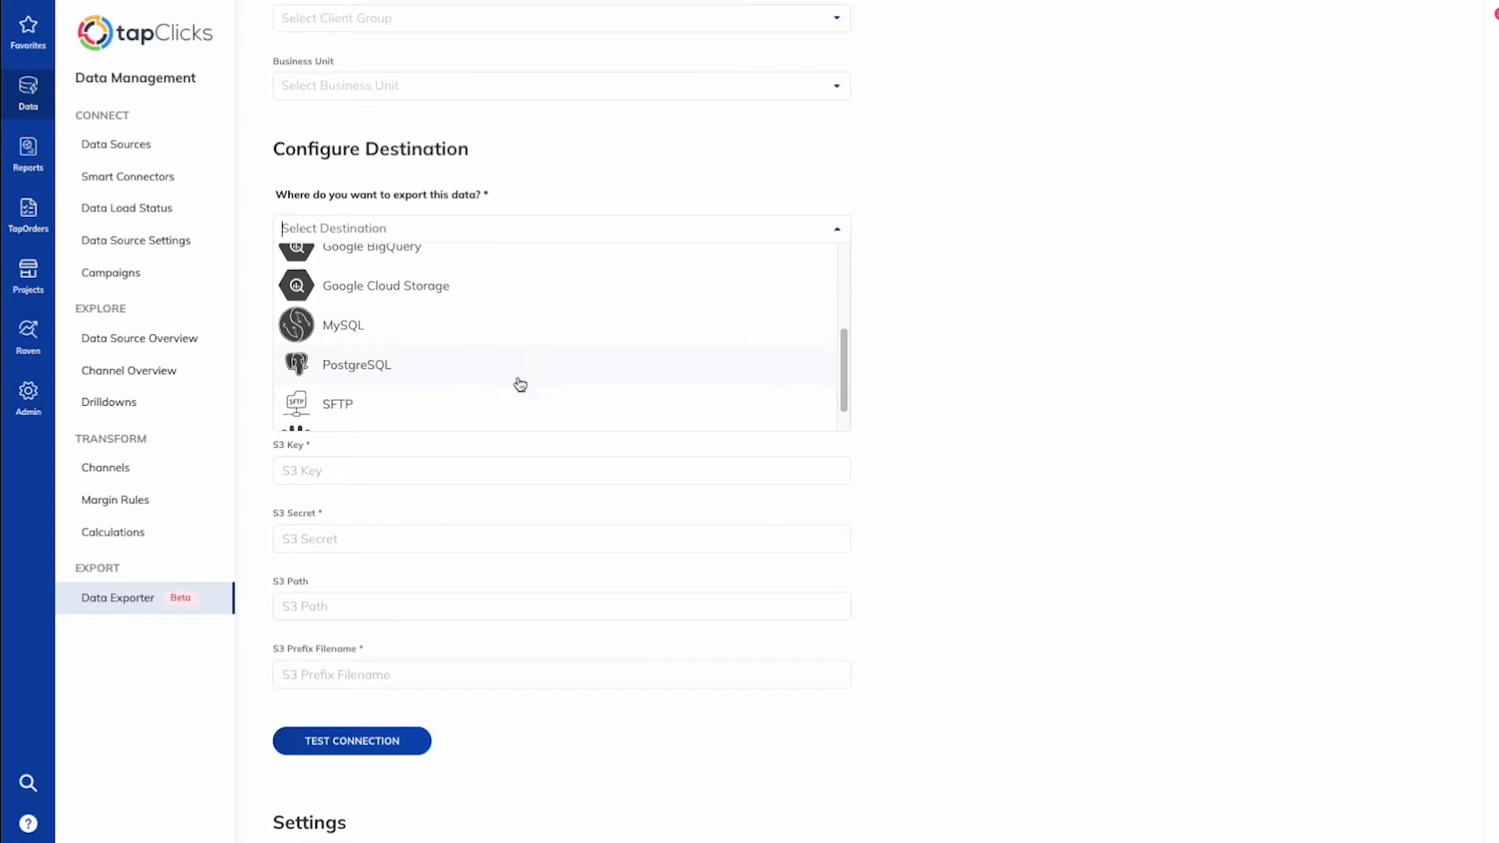
{"action": "left_click", "coordinate": [390, 411]}
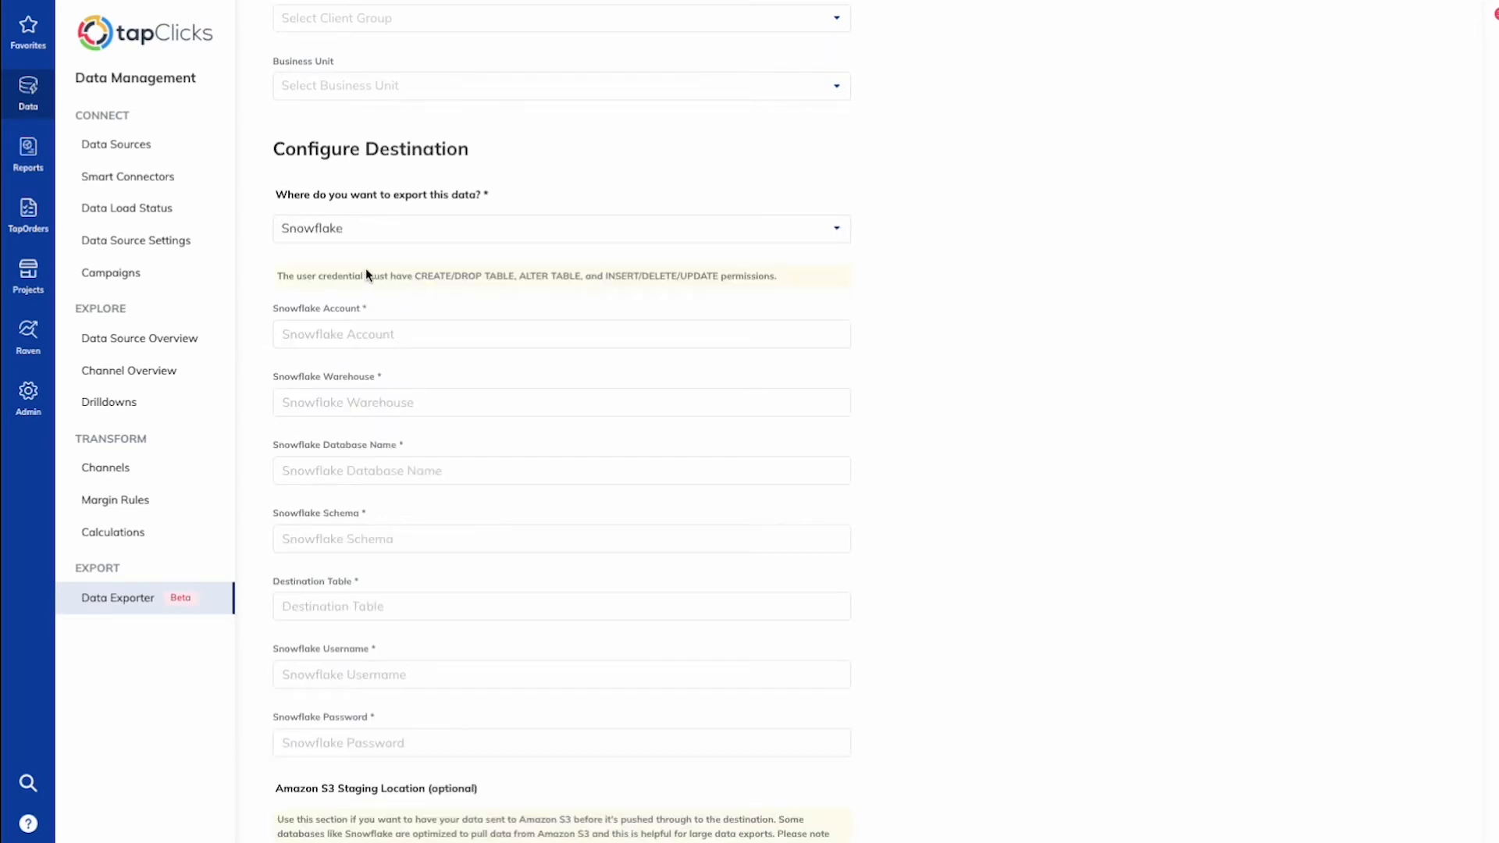
Step: Change the destination to Email and enter the recipient's e-mail address
{"action": "left_click", "coordinate": [576, 231]}
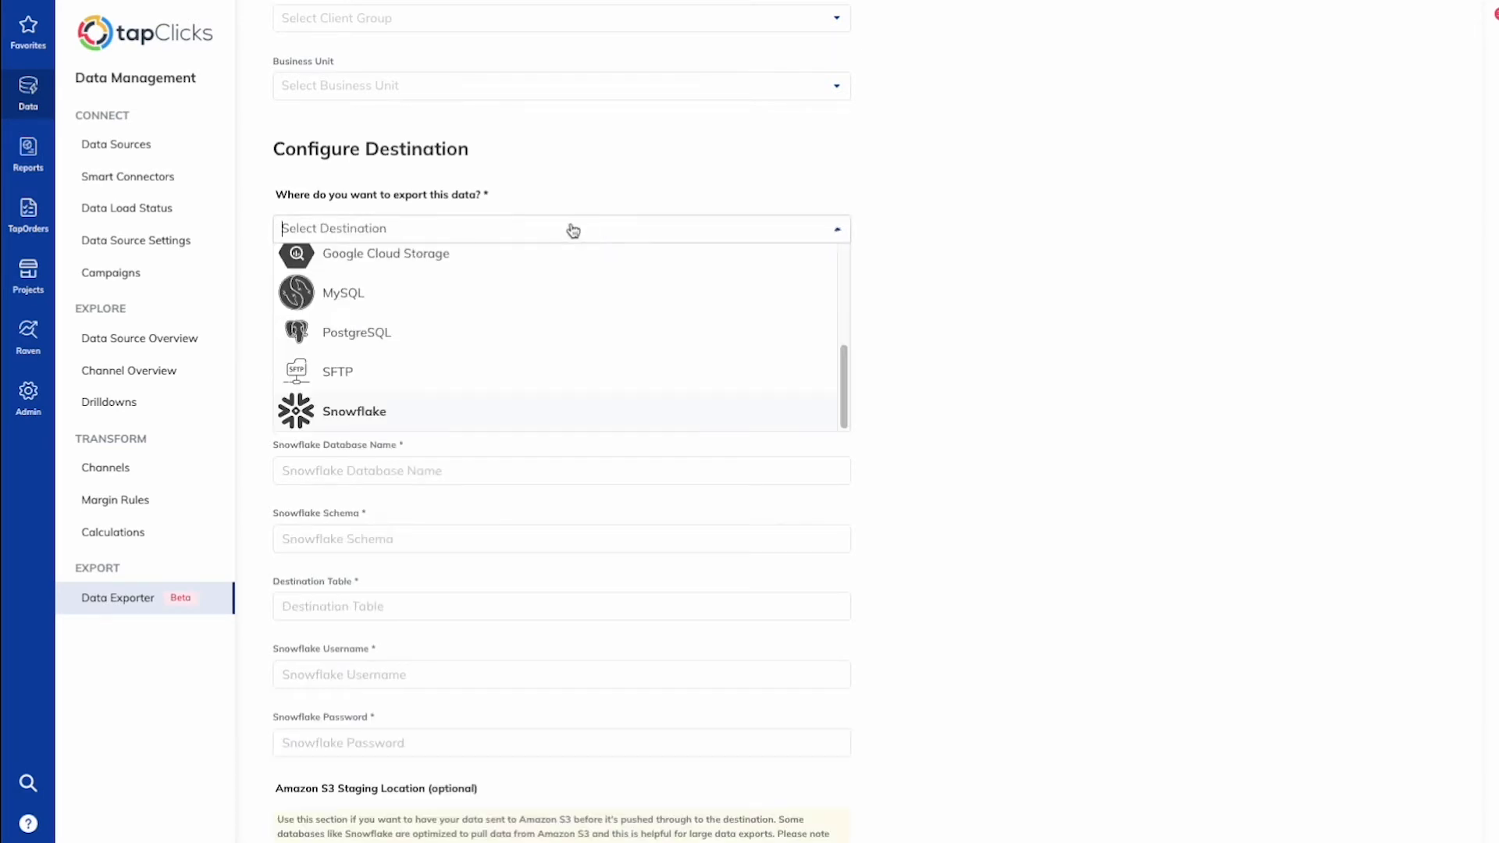
{"action": "scroll", "coordinate": [459, 348], "scroll_direction": "up", "scroll_amount": 2}
{"action": "scroll", "coordinate": [459, 348], "scroll_direction": "up", "scroll_amount": 3}
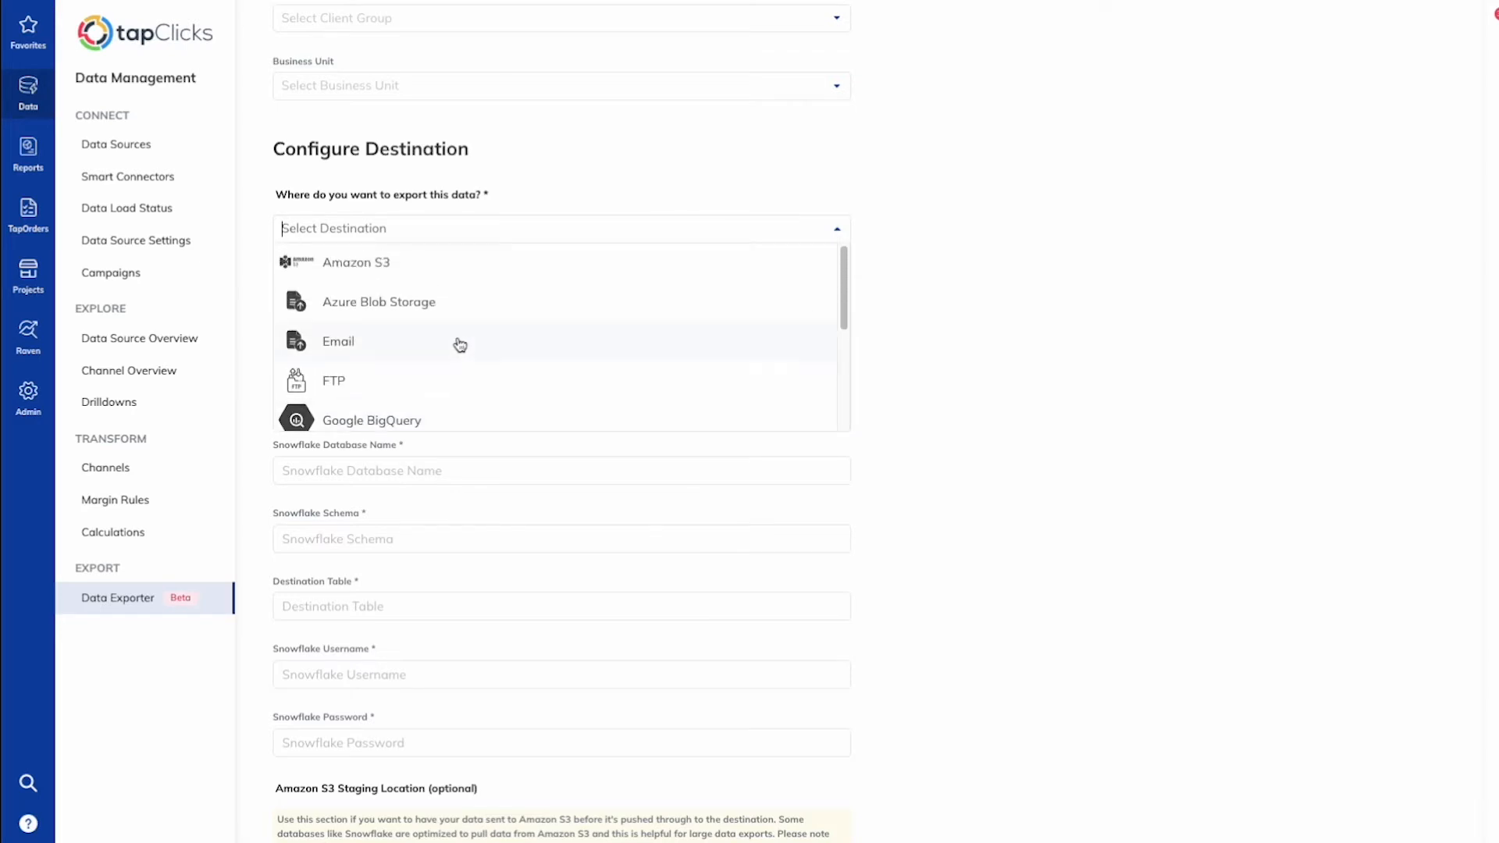
{"action": "left_click", "coordinate": [347, 351]}
{"action": "left_click", "coordinate": [345, 295]}
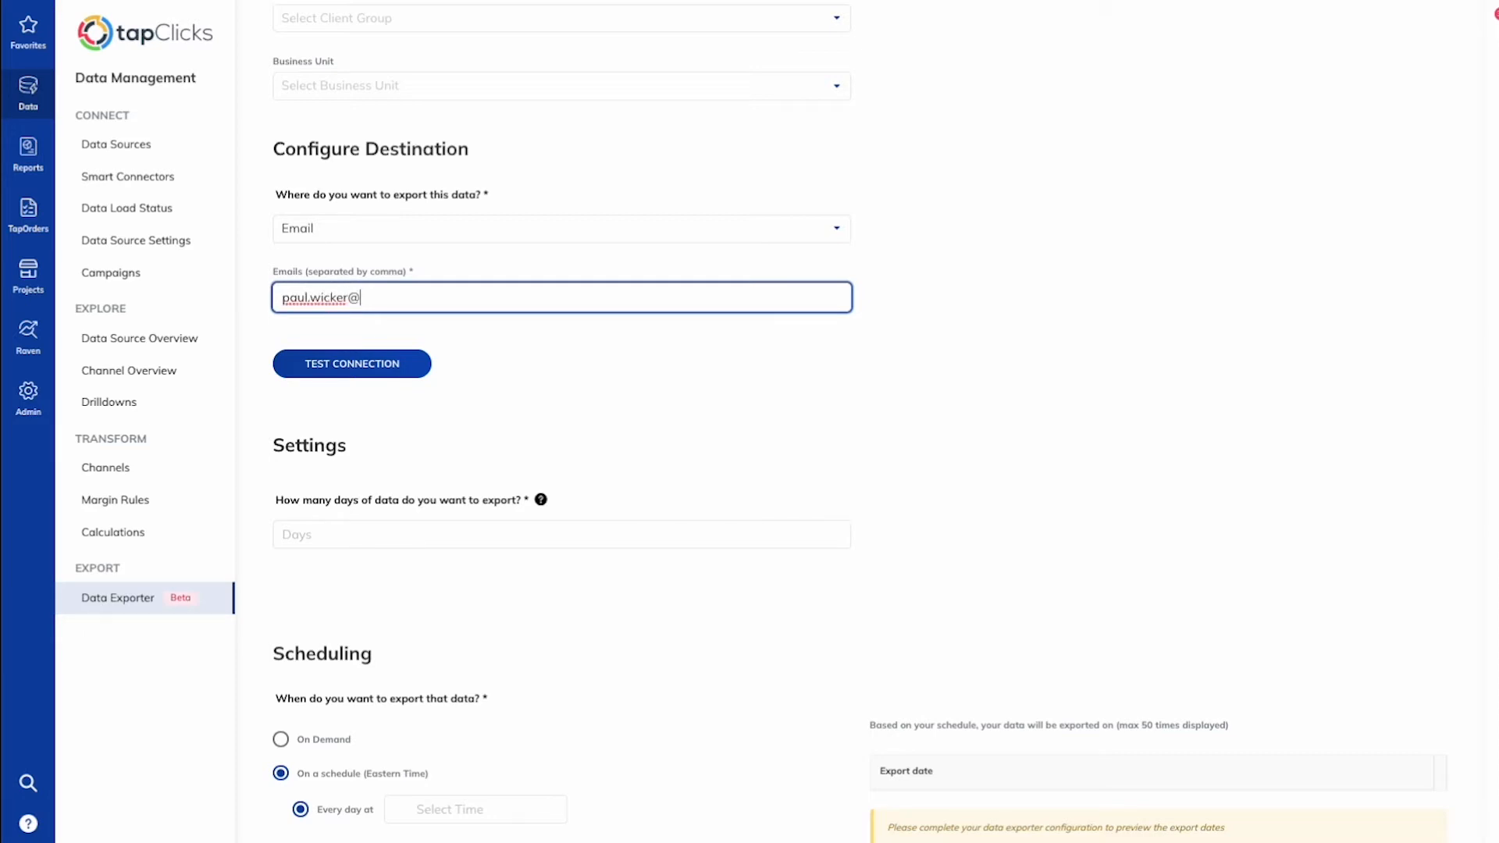
{"action": "left_click", "coordinate": [497, 336]}
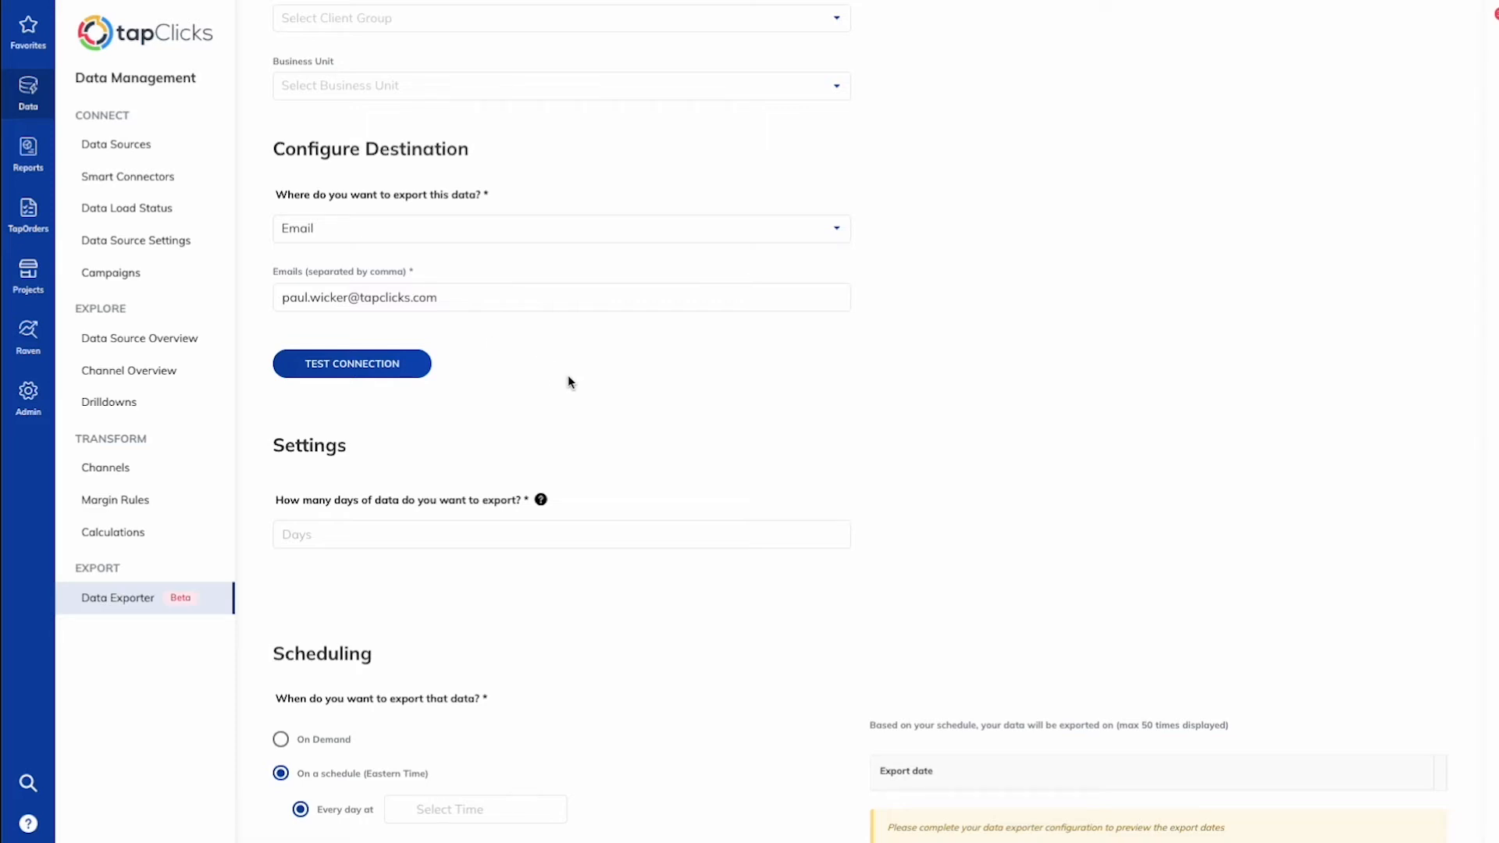
Step: Set the number of days of data to export to 365
{"action": "scroll", "coordinate": [568, 377], "scroll_direction": "down", "scroll_amount": 1}
{"action": "left_click", "coordinate": [328, 511]}
{"action": "scroll", "coordinate": [573, 374], "scroll_direction": "down", "scroll_amount": 5}
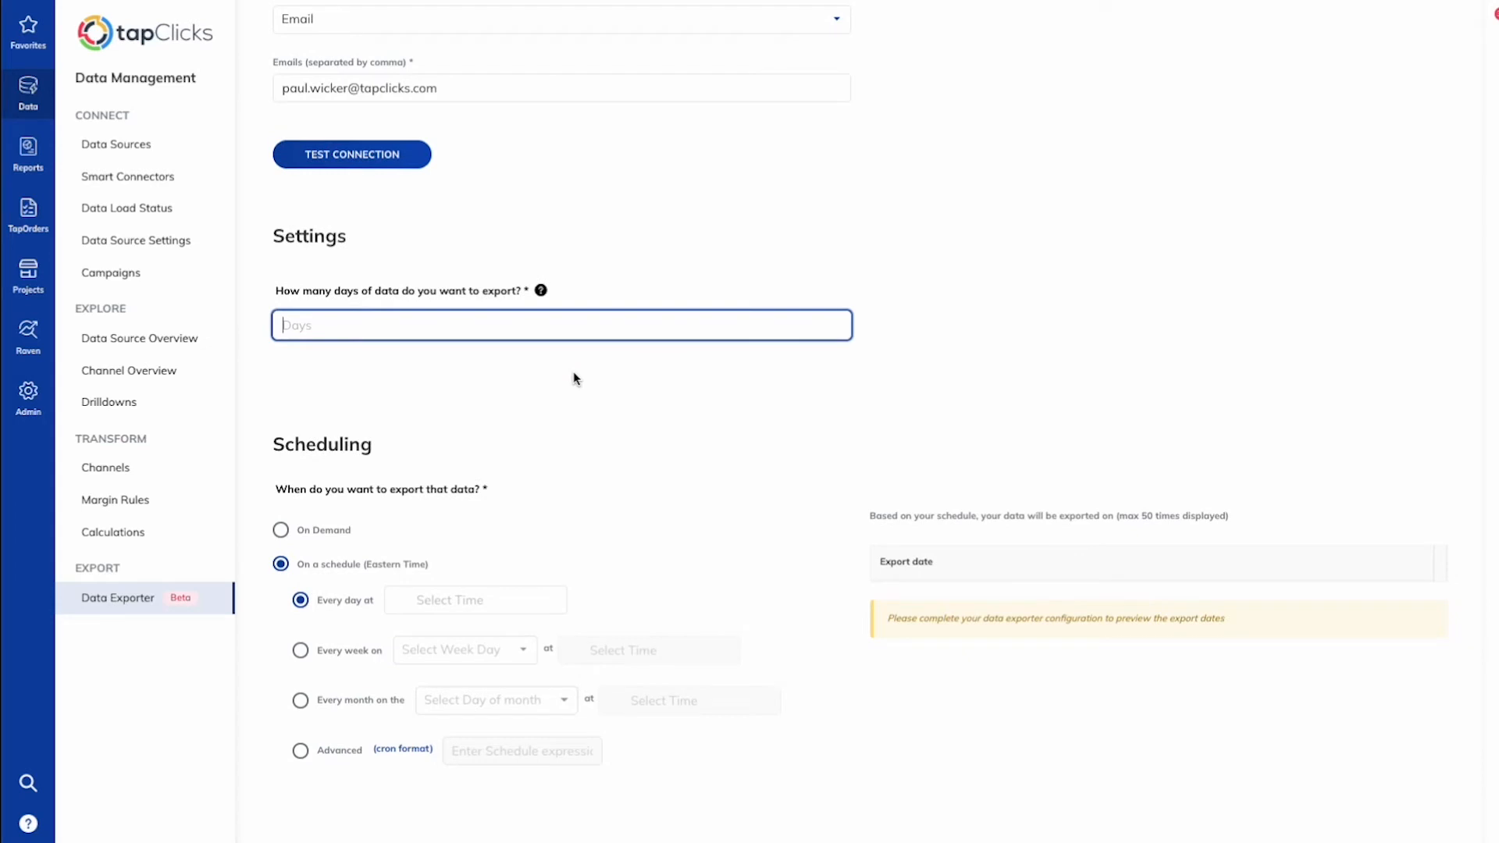
{"action": "type", "text": "365"}
{"action": "left_click", "coordinate": [448, 413]}
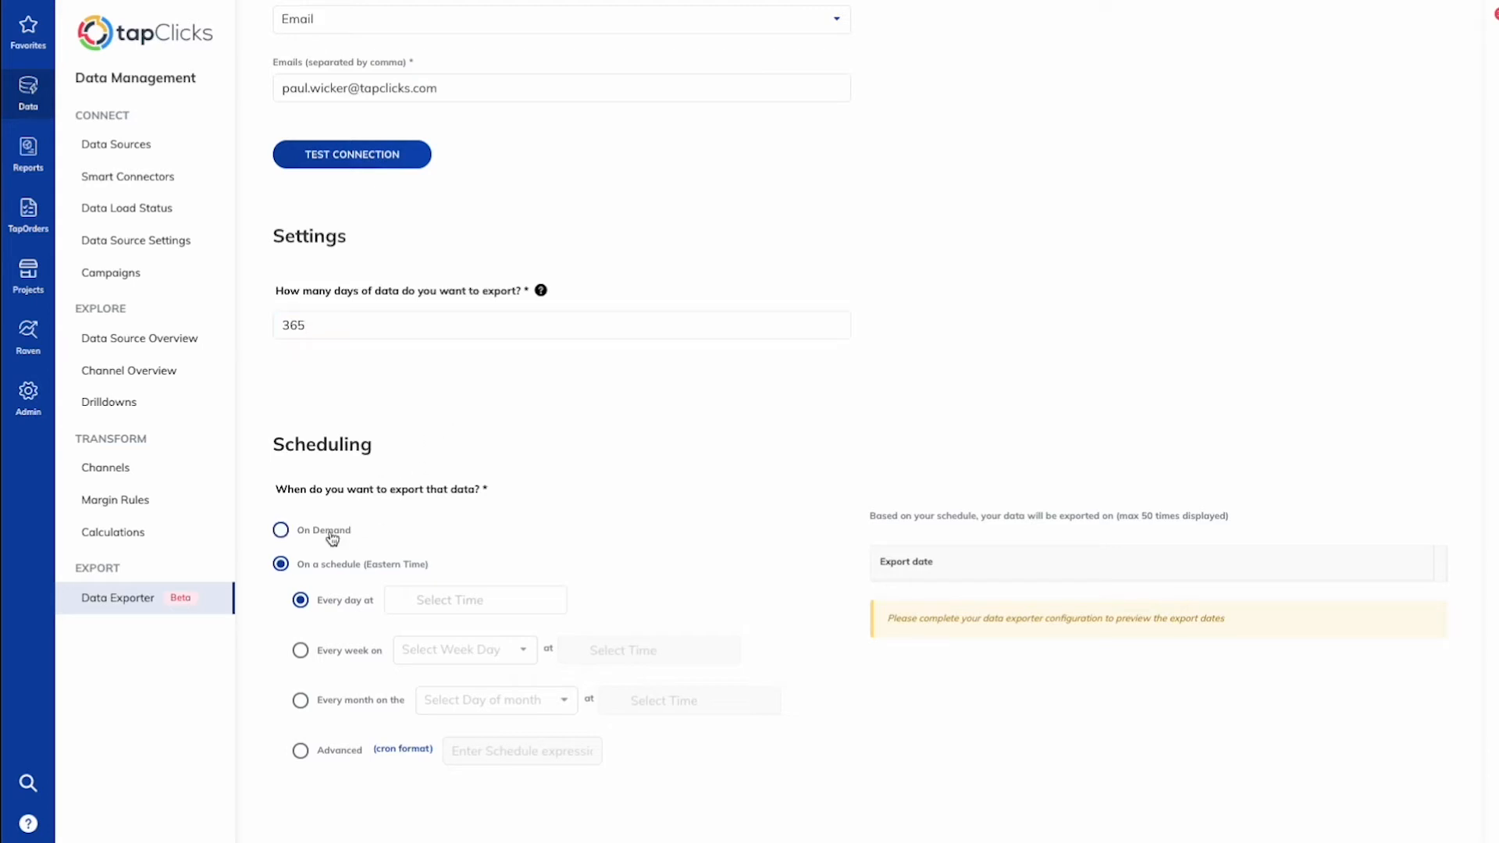
Step: Set the export schedule to On Demand and save the data exporter
{"action": "left_click", "coordinate": [281, 531]}
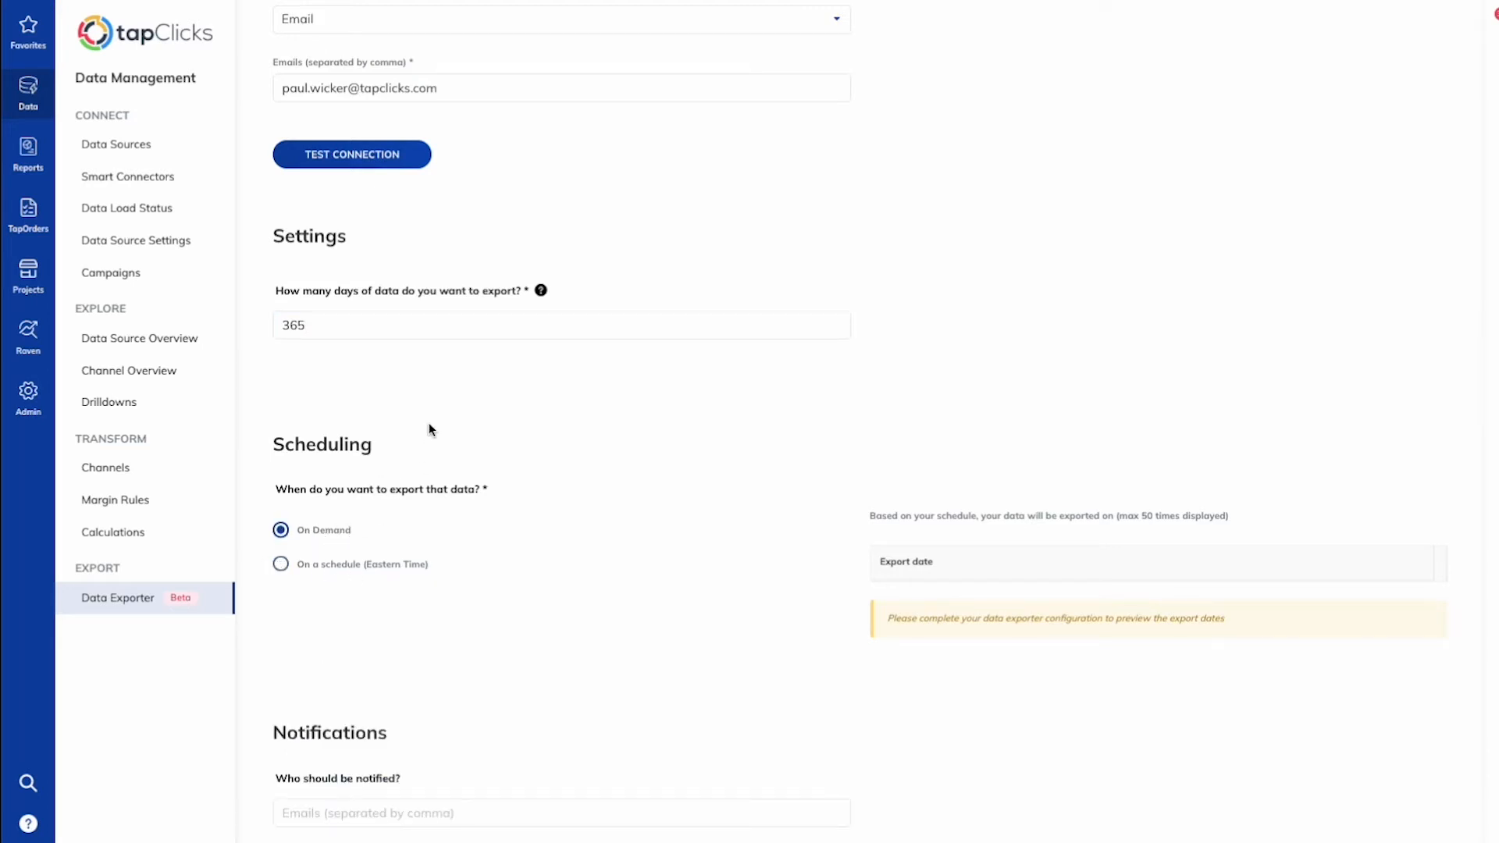
{"action": "scroll", "coordinate": [590, 392], "scroll_direction": "down", "scroll_amount": 1}
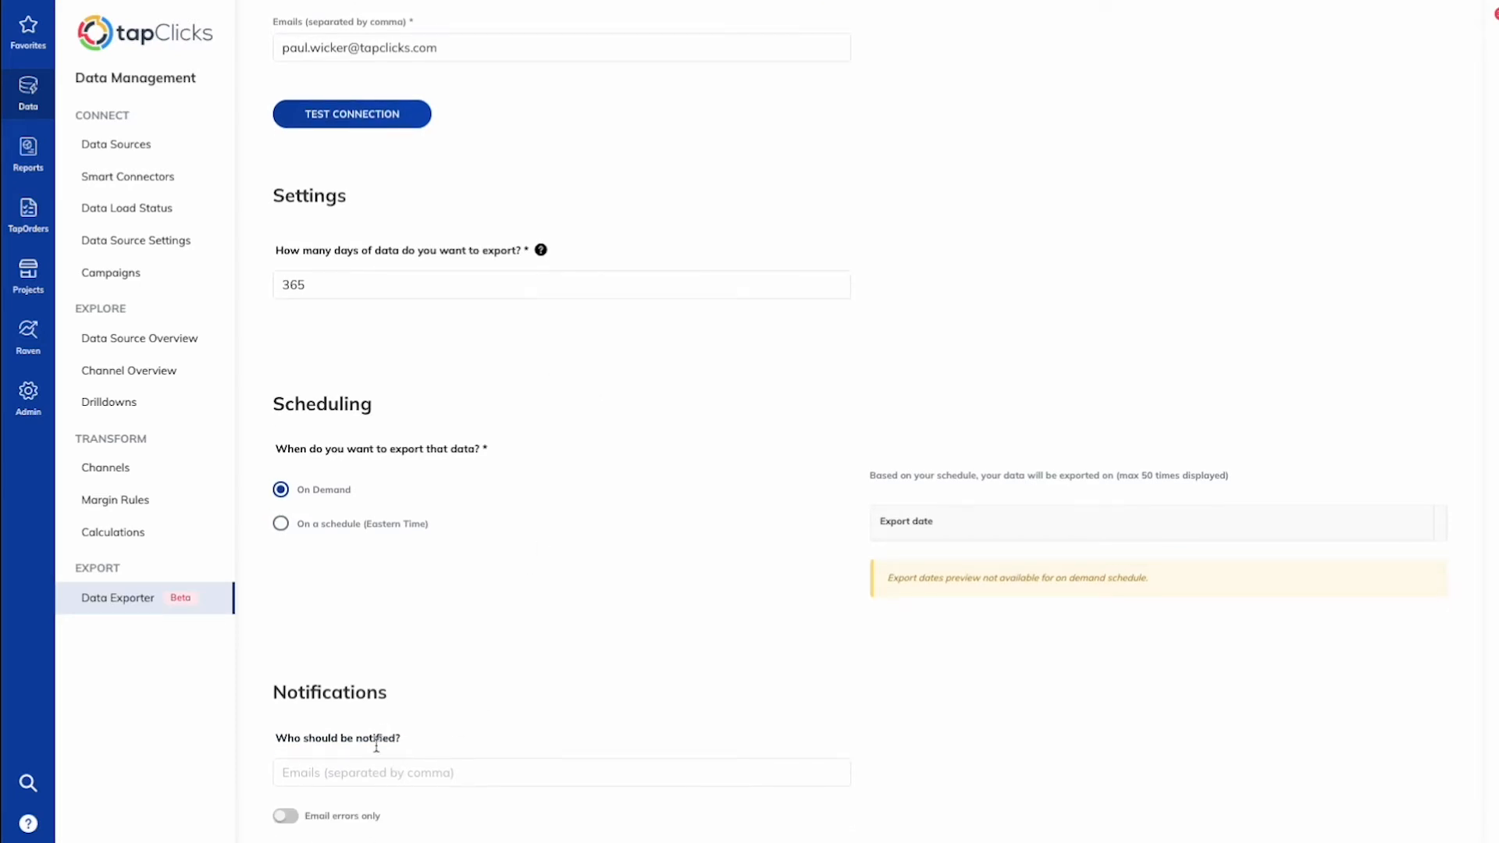
{"action": "left_click", "coordinate": [332, 777]}
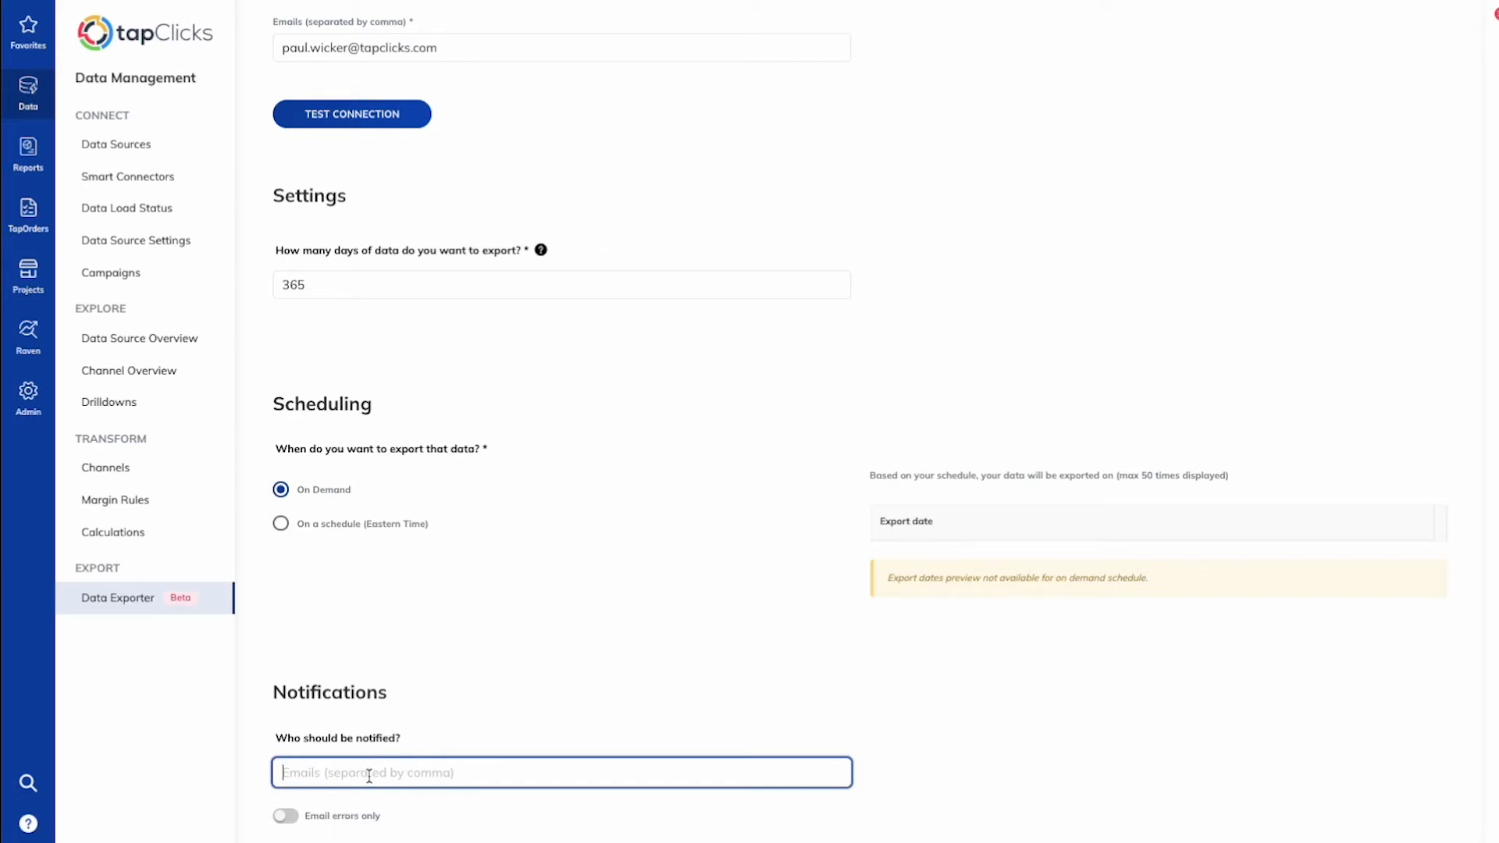
{"action": "left_click", "coordinate": [288, 819]}
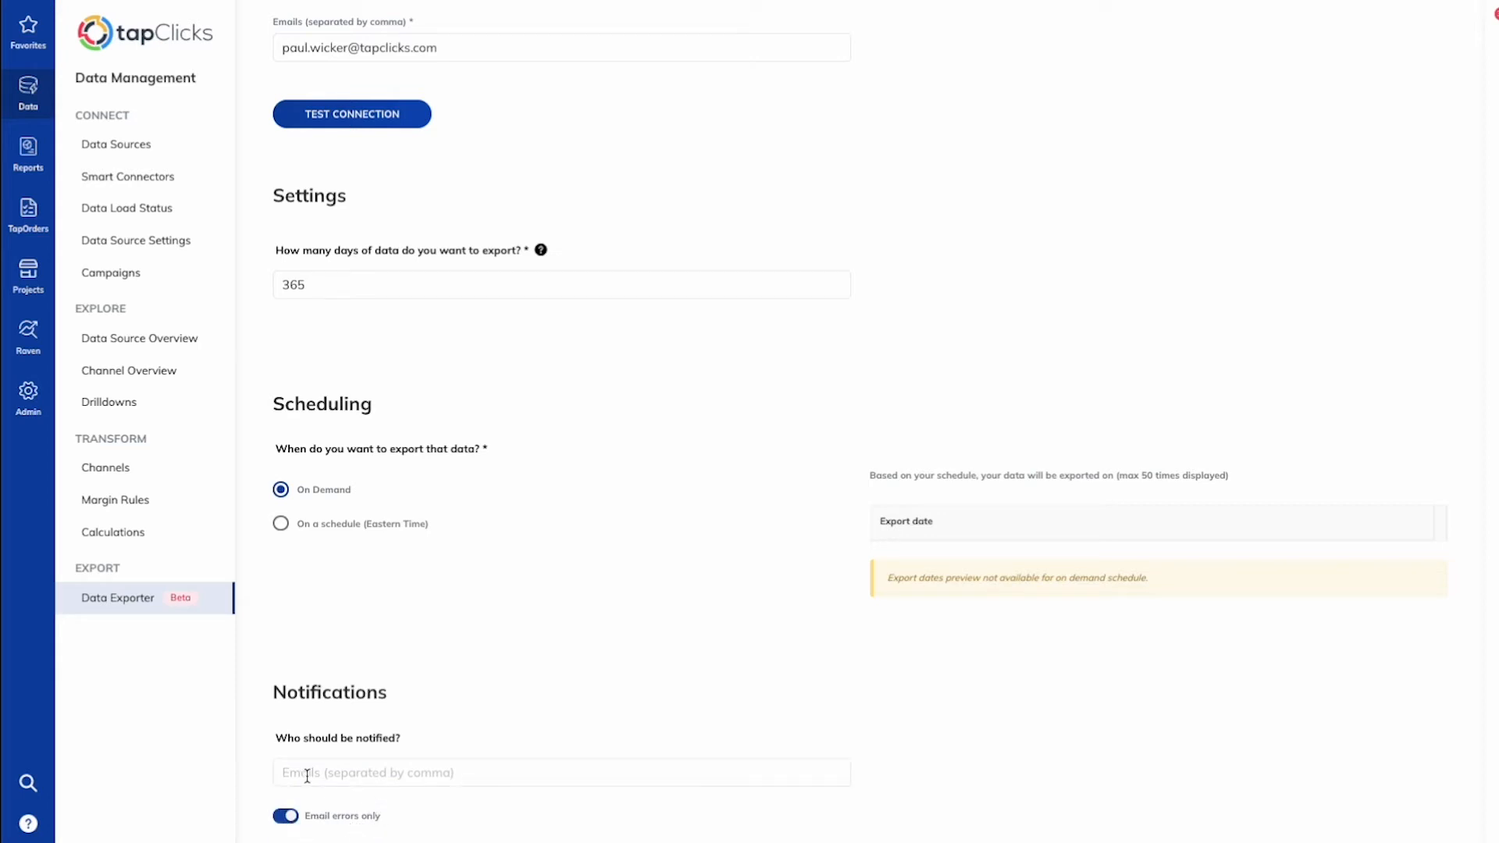
{"action": "left_click", "coordinate": [292, 818]}
{"action": "left_click", "coordinate": [391, 840]}
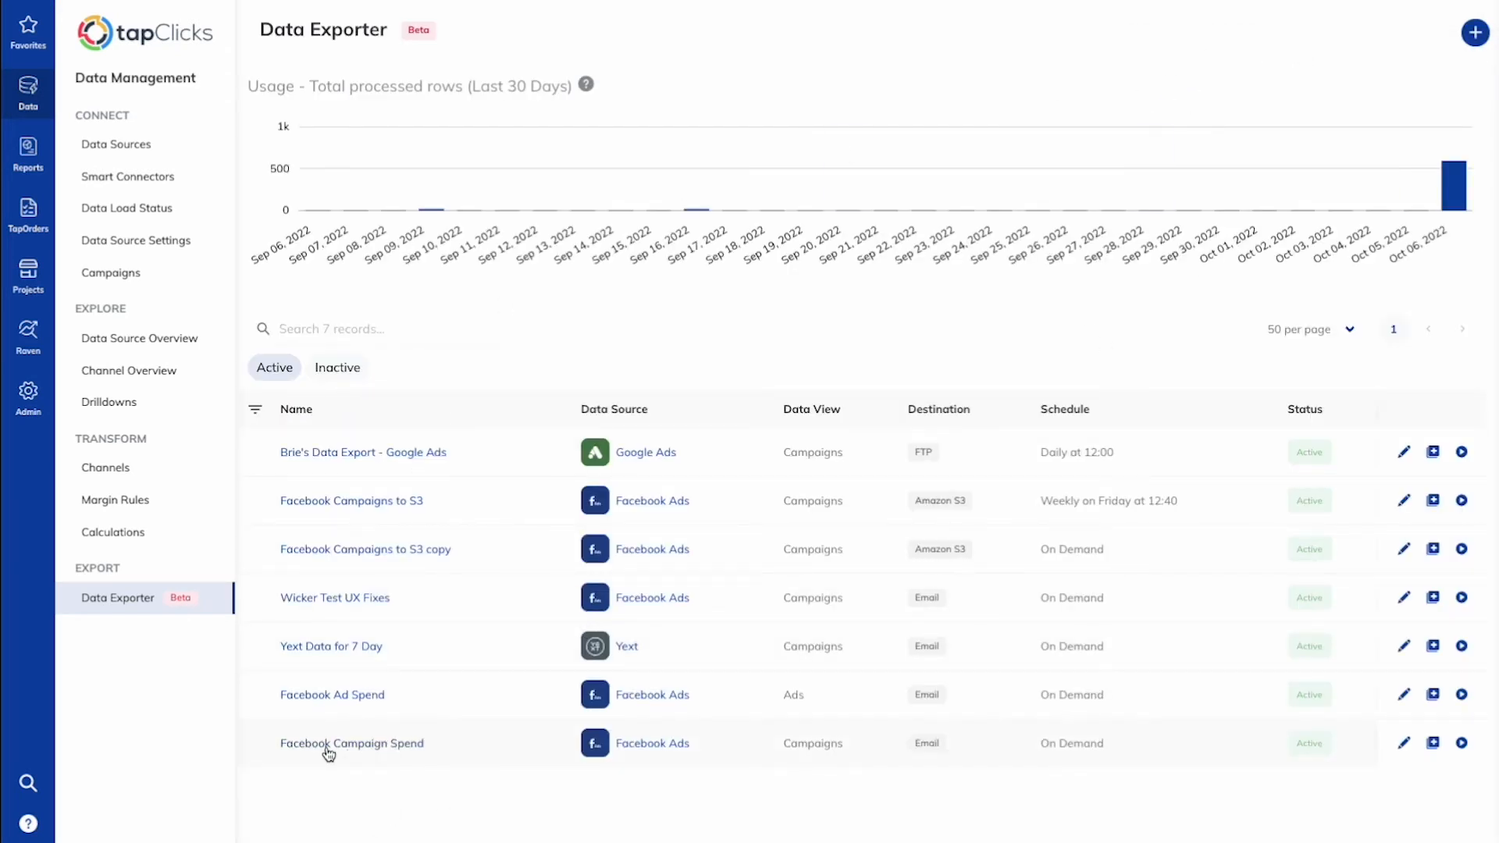
Step: Run the Facebook Campaign Spend exporter and confirm the run
{"action": "left_click", "coordinate": [1461, 742]}
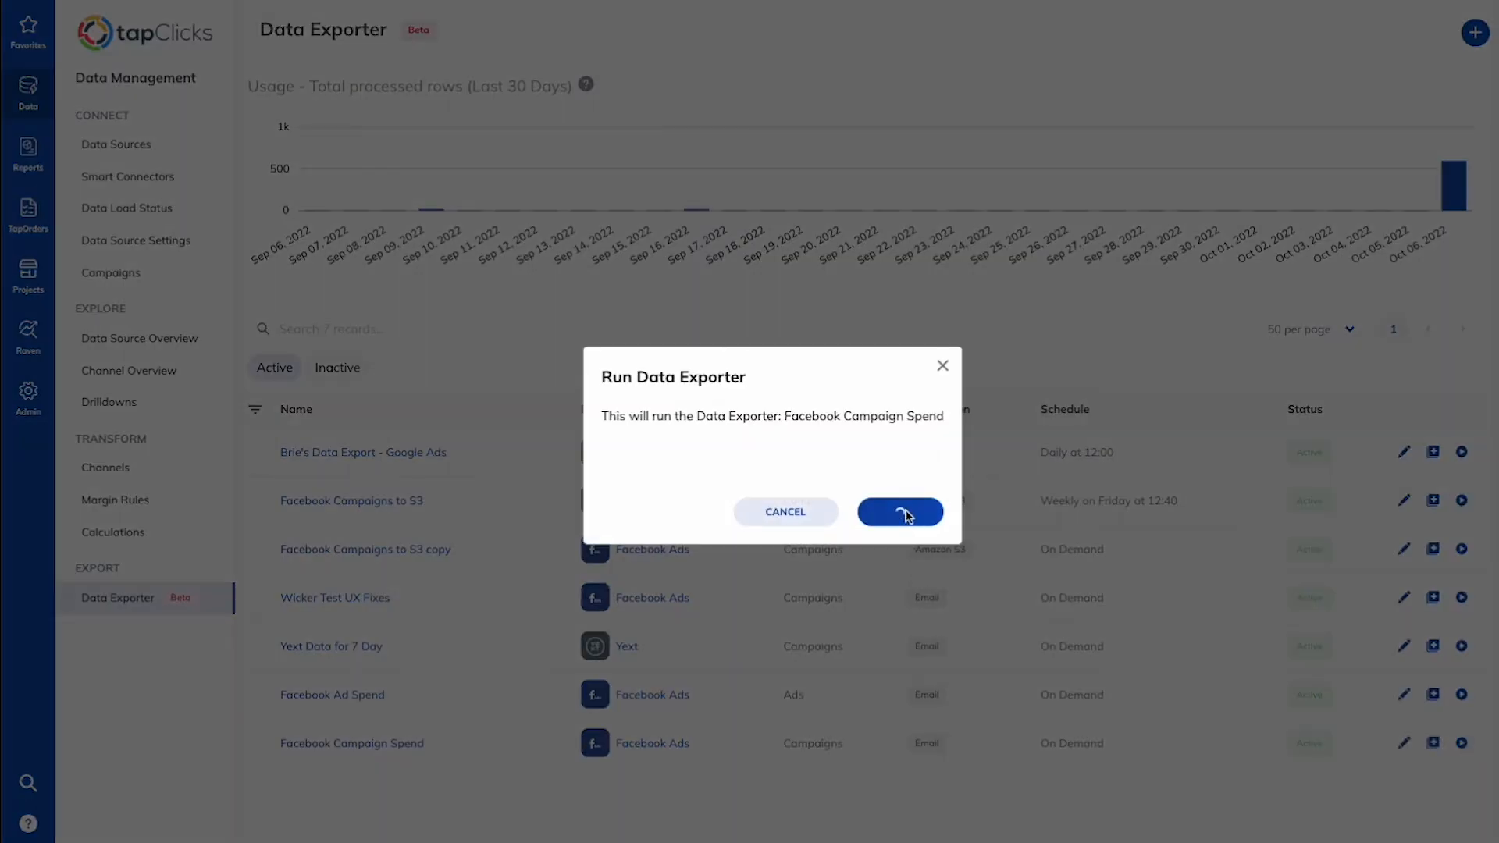
{"action": "left_click", "coordinate": [902, 512]}
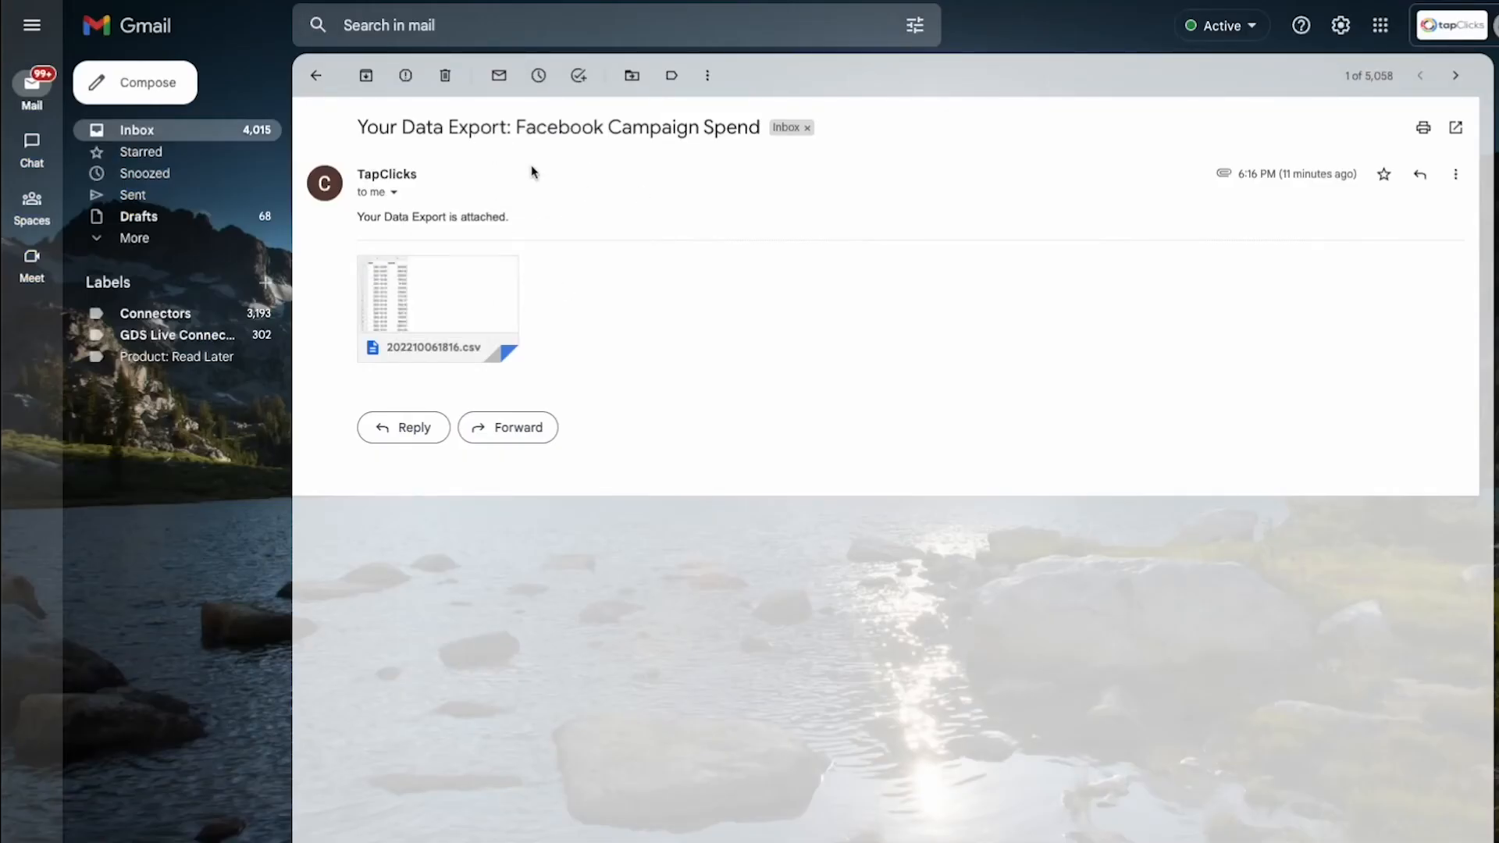
Step: In Gmail, open the exported CSV attachment from the export email with Google Sheets
{"action": "mouse_move", "coordinate": [444, 326]}
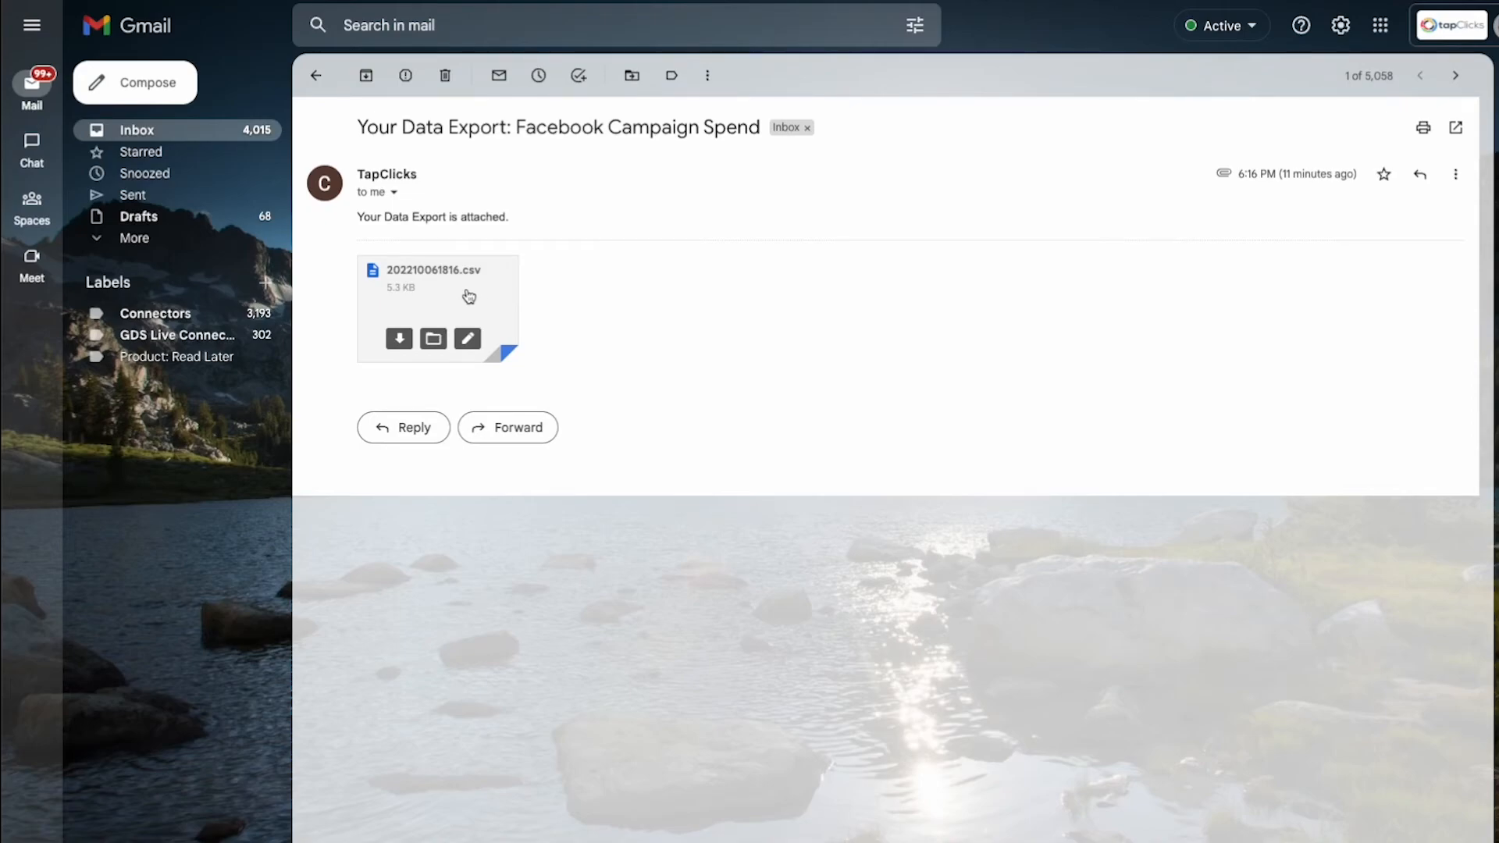
{"action": "left_click", "coordinate": [467, 301]}
{"action": "left_click", "coordinate": [781, 23]}
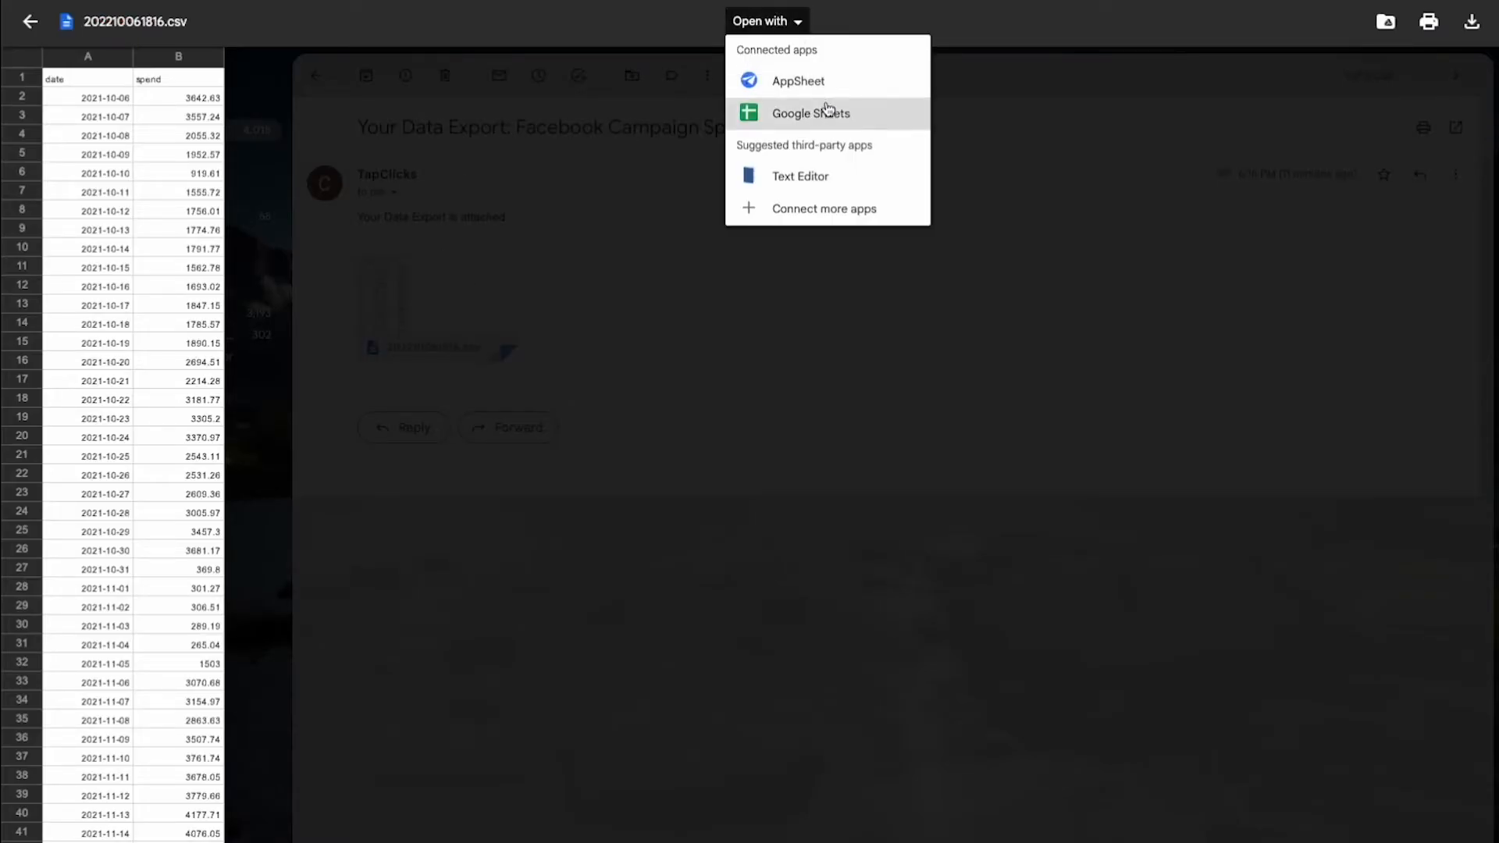
{"action": "left_click", "coordinate": [827, 117]}
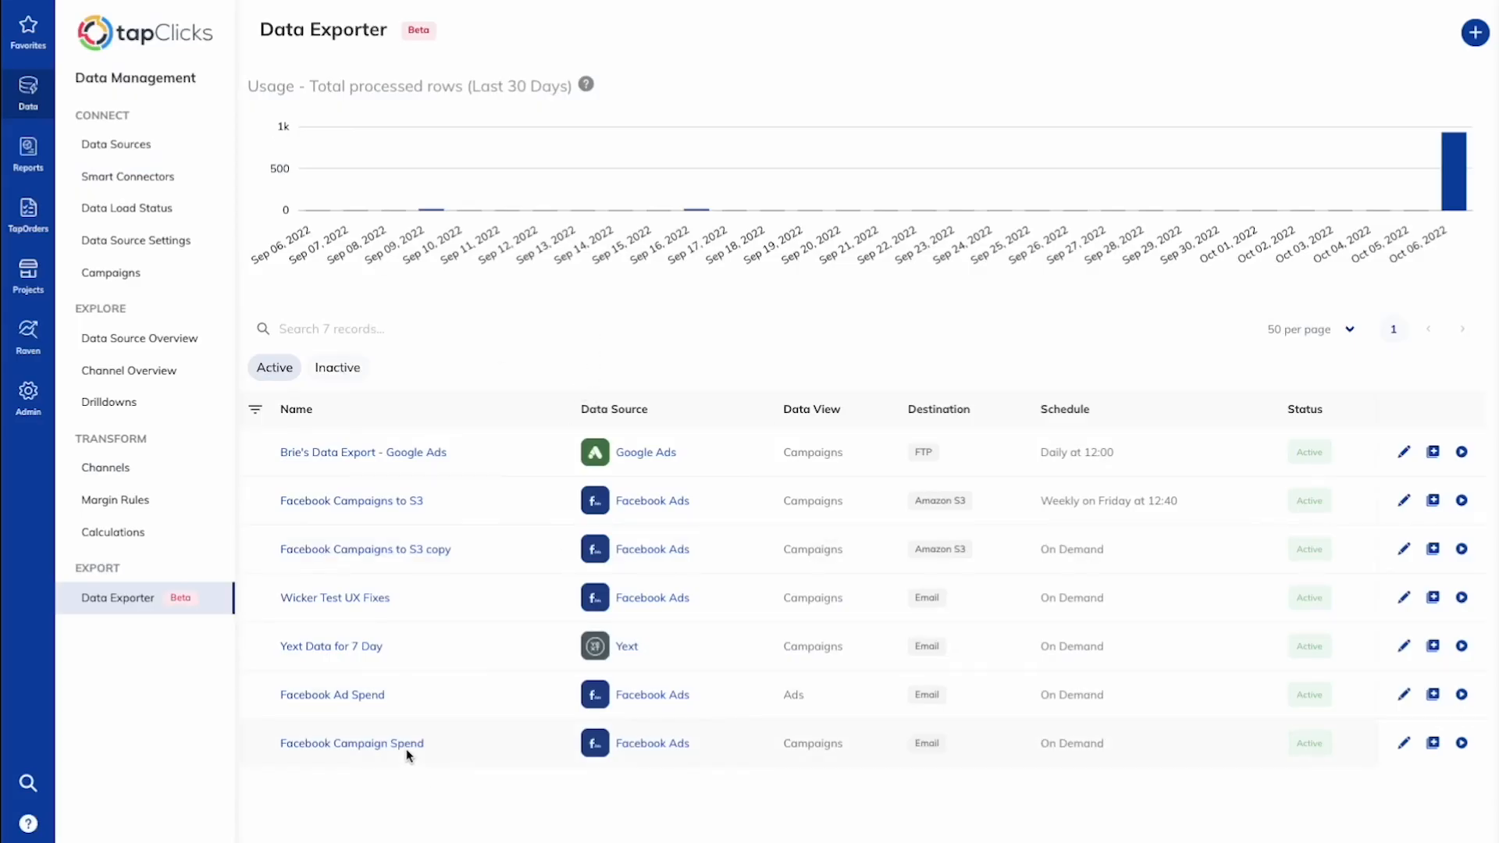
Step: Open the Facebook Campaign Spend exporter and review its run logs
{"action": "left_click", "coordinate": [371, 743]}
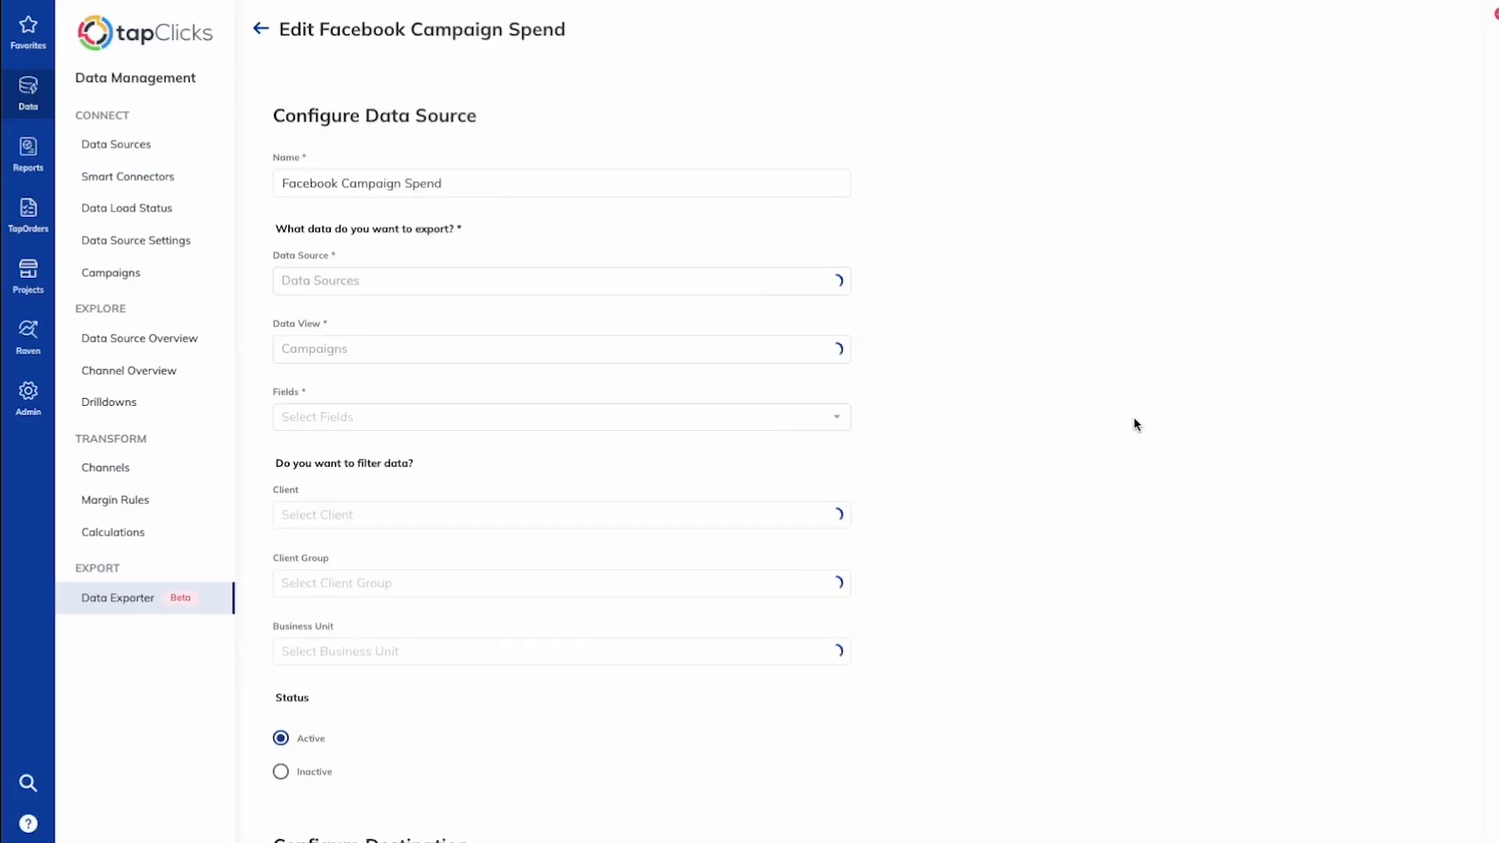
{"action": "scroll", "coordinate": [1116, 430], "scroll_direction": "down", "scroll_amount": 15}
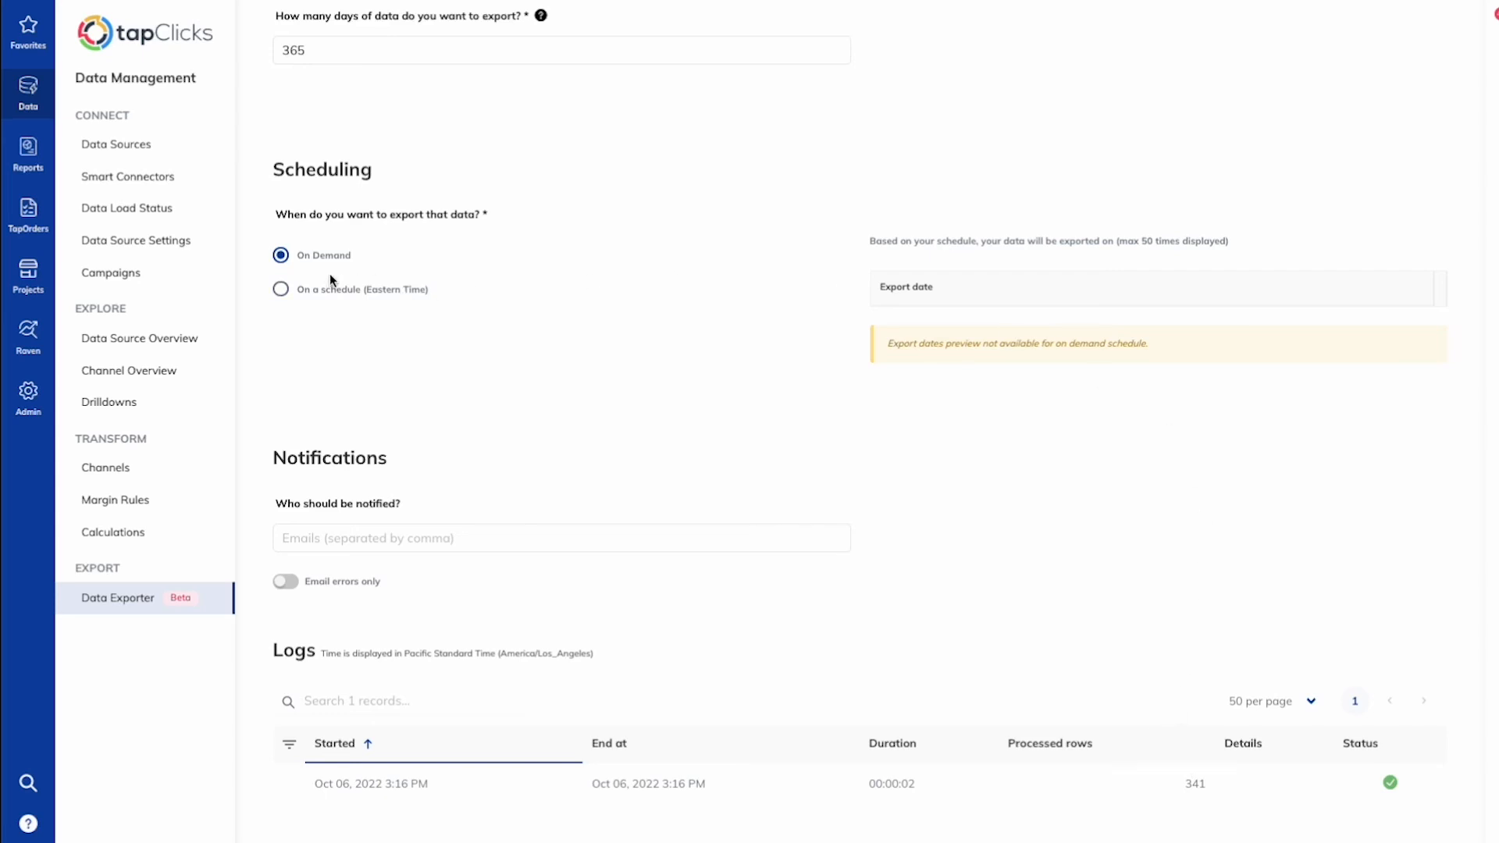
Step: Switch the exporter's schedule to a daily export every day at 09:00
{"action": "left_click", "coordinate": [281, 290]}
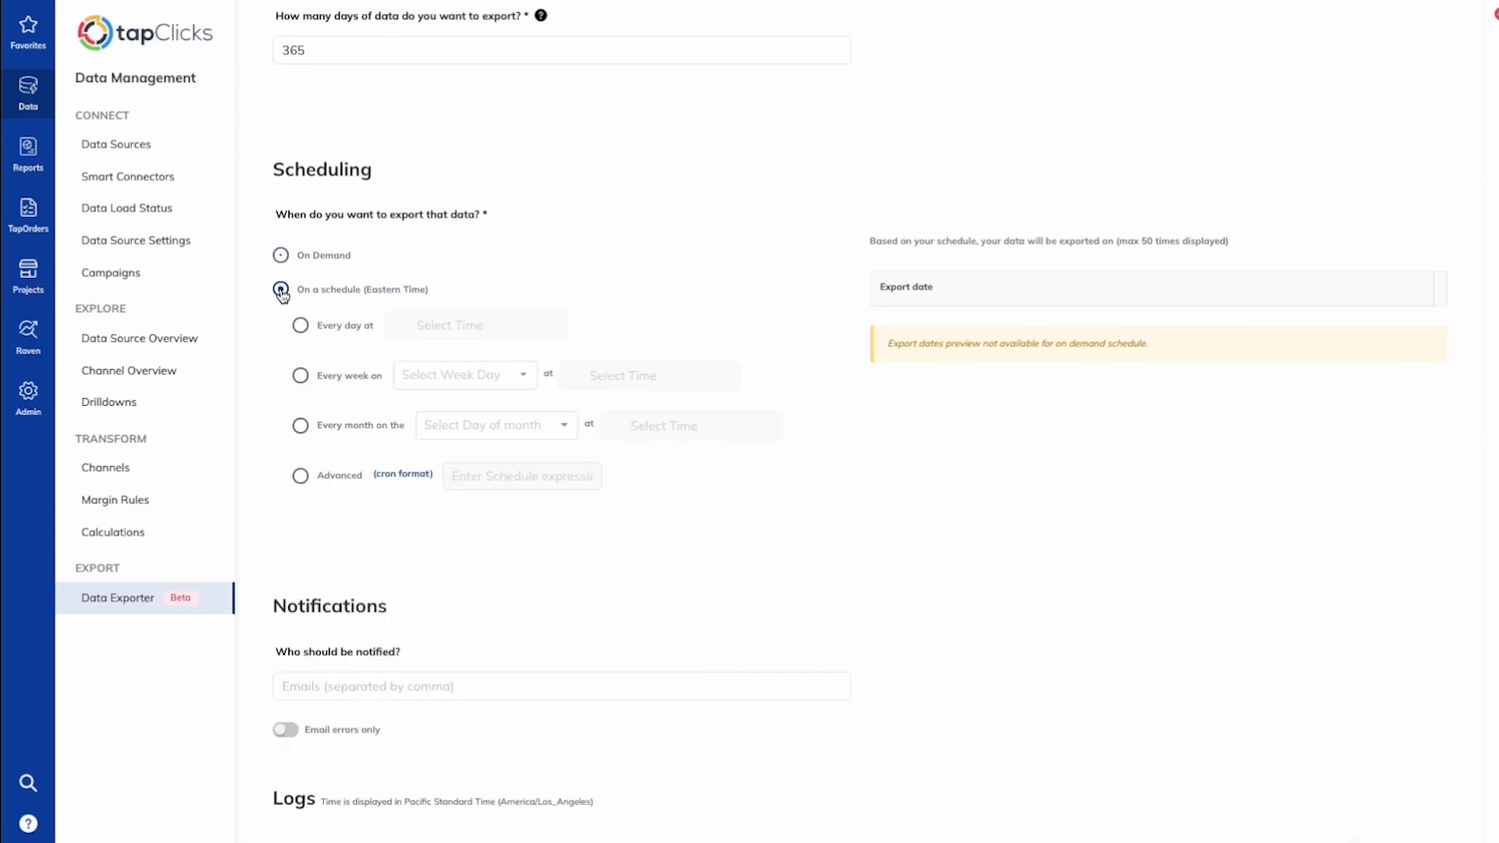
{"action": "left_click", "coordinate": [300, 325]}
{"action": "left_click", "coordinate": [464, 331]}
{"action": "left_click", "coordinate": [406, 365]}
{"action": "left_click", "coordinate": [407, 548]}
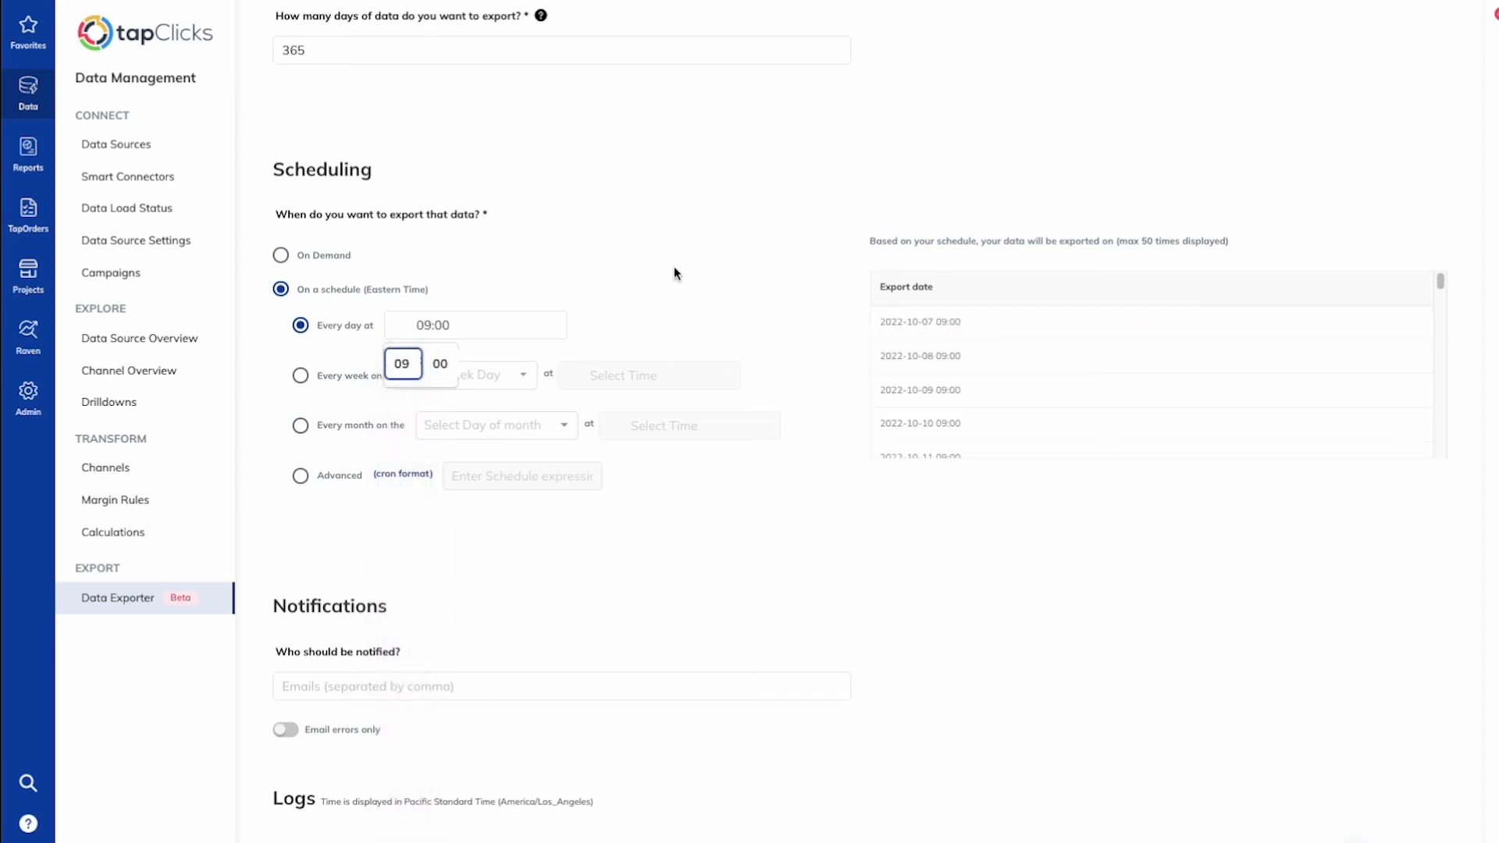
Step: Set the number of days of data to export to 3
{"action": "scroll", "coordinate": [673, 273], "scroll_direction": "up", "scroll_amount": 1}
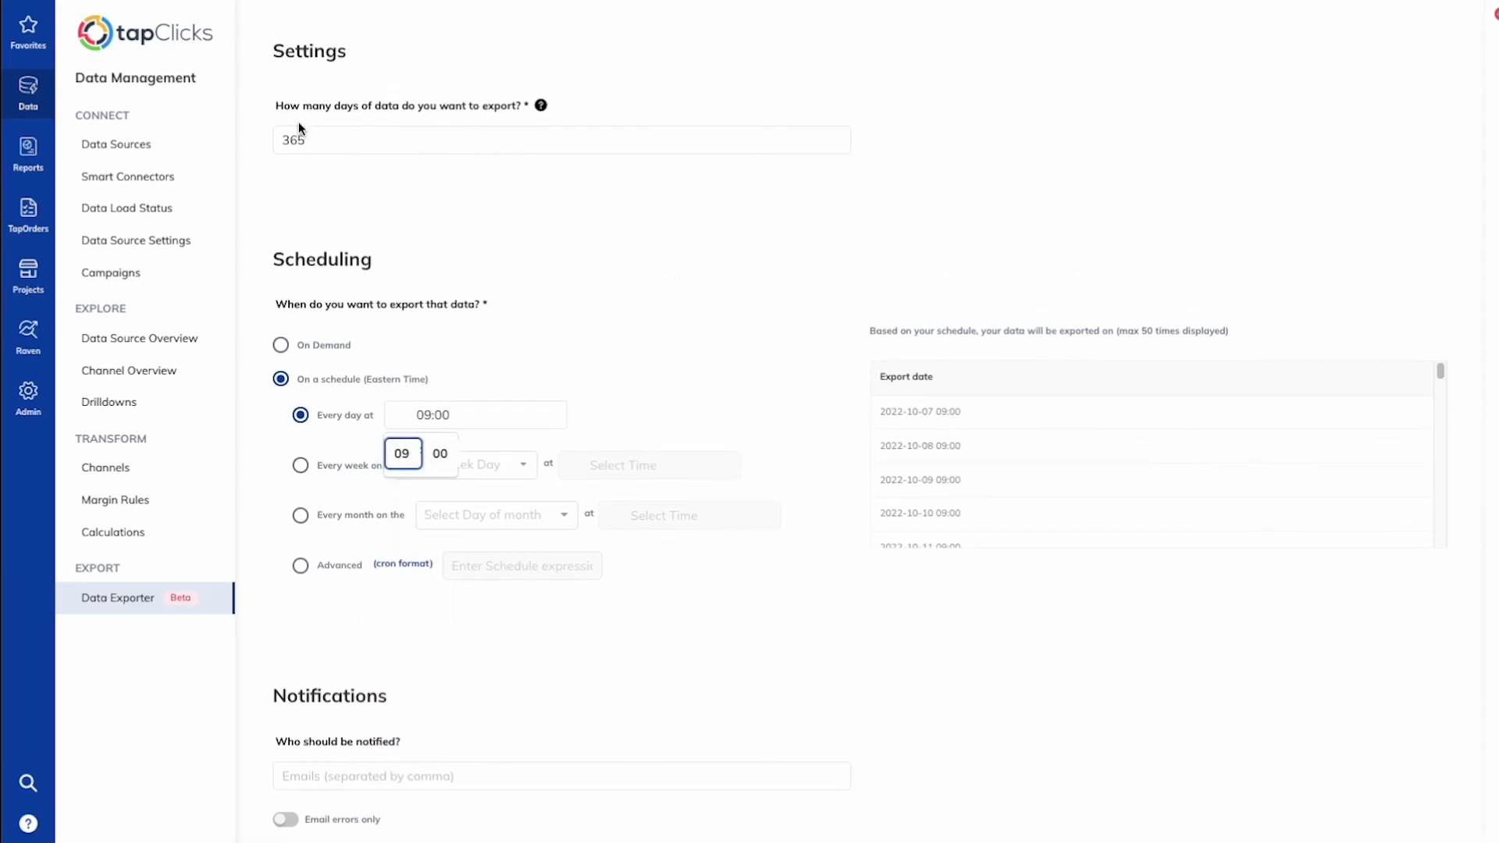
{"action": "double_click", "coordinate": [311, 137]}
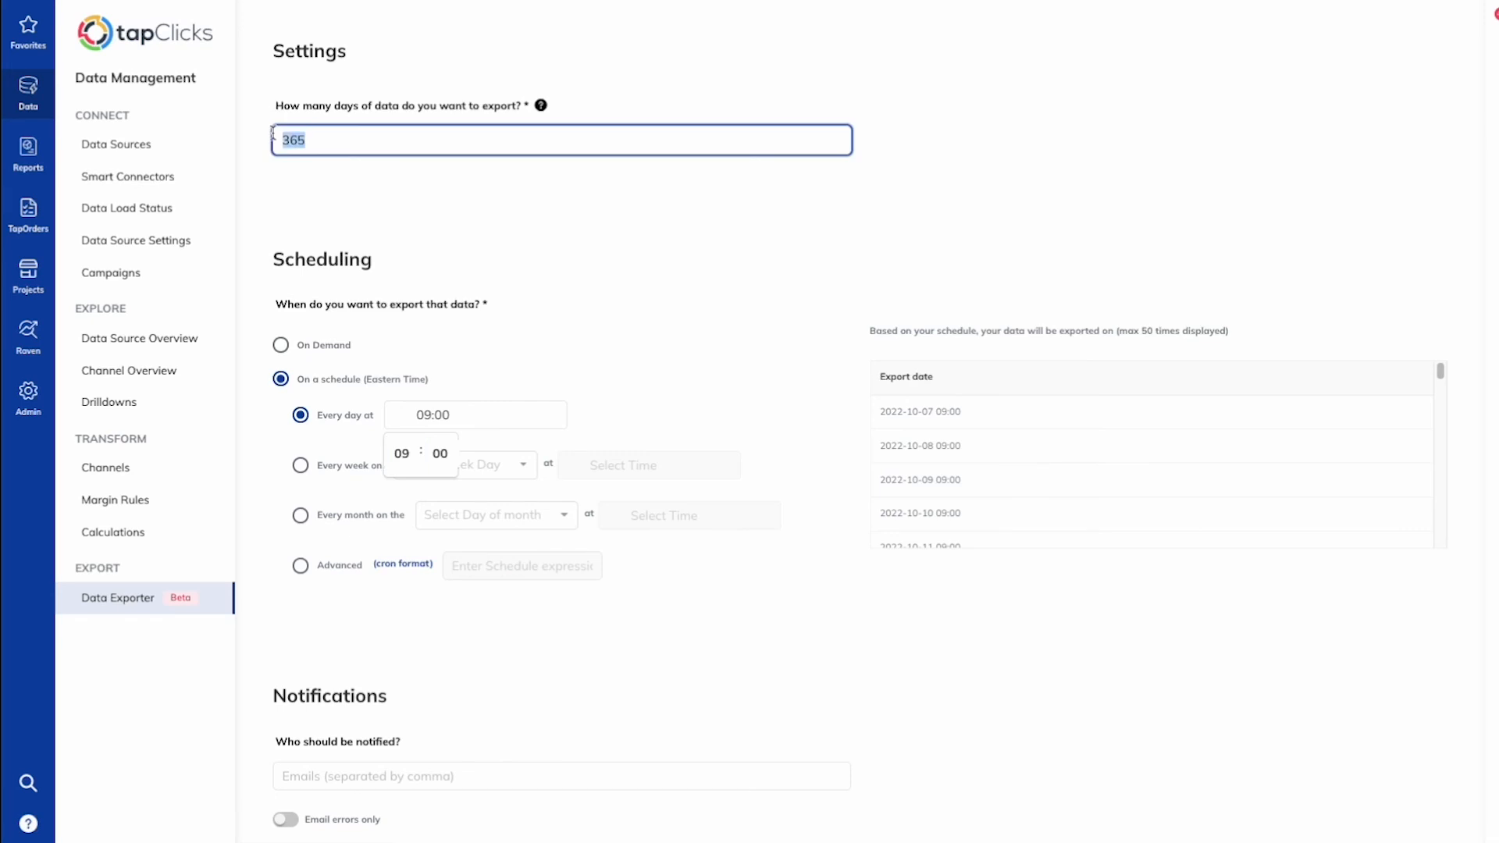
{"action": "type", "text": "3"}
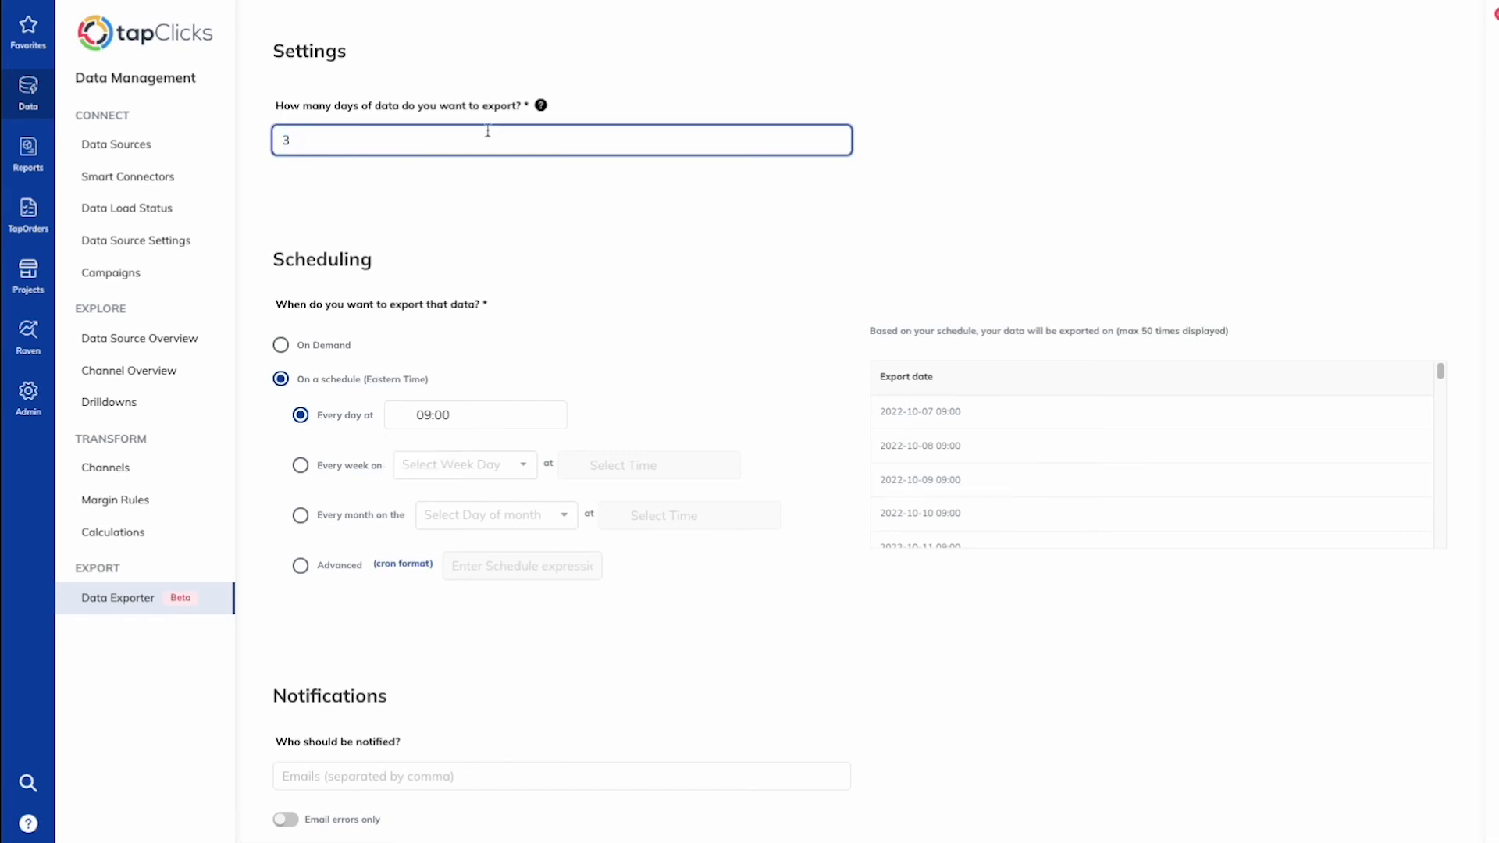
{"action": "left_click", "coordinate": [560, 197]}
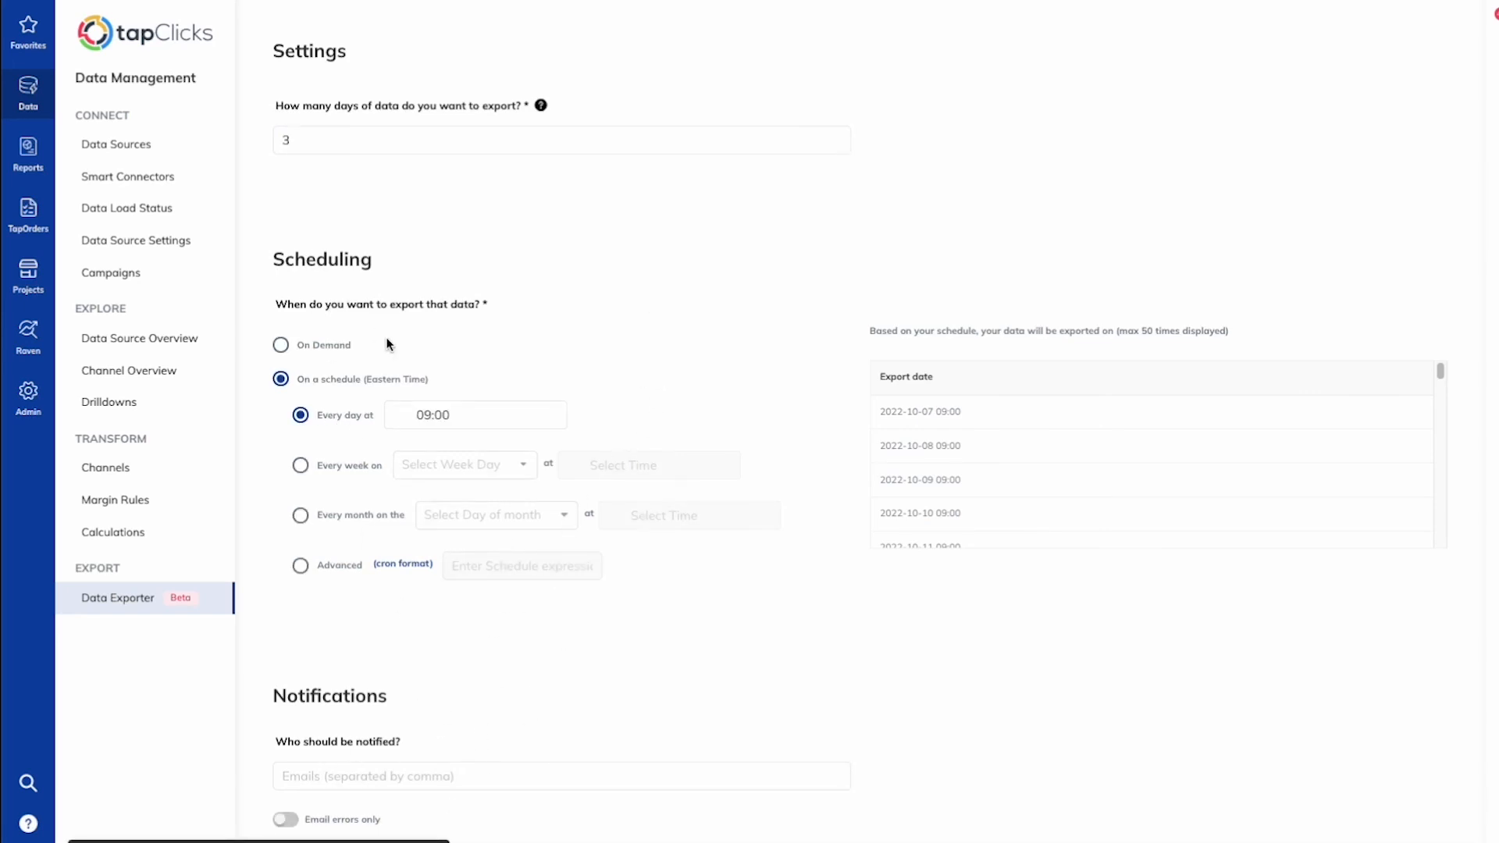
Step: Return to the Data Exporter list and inspect the usage chart's most recent day
{"action": "scroll", "coordinate": [376, 326], "scroll_direction": "up", "scroll_amount": 10}
{"action": "left_click", "coordinate": [261, 31]}
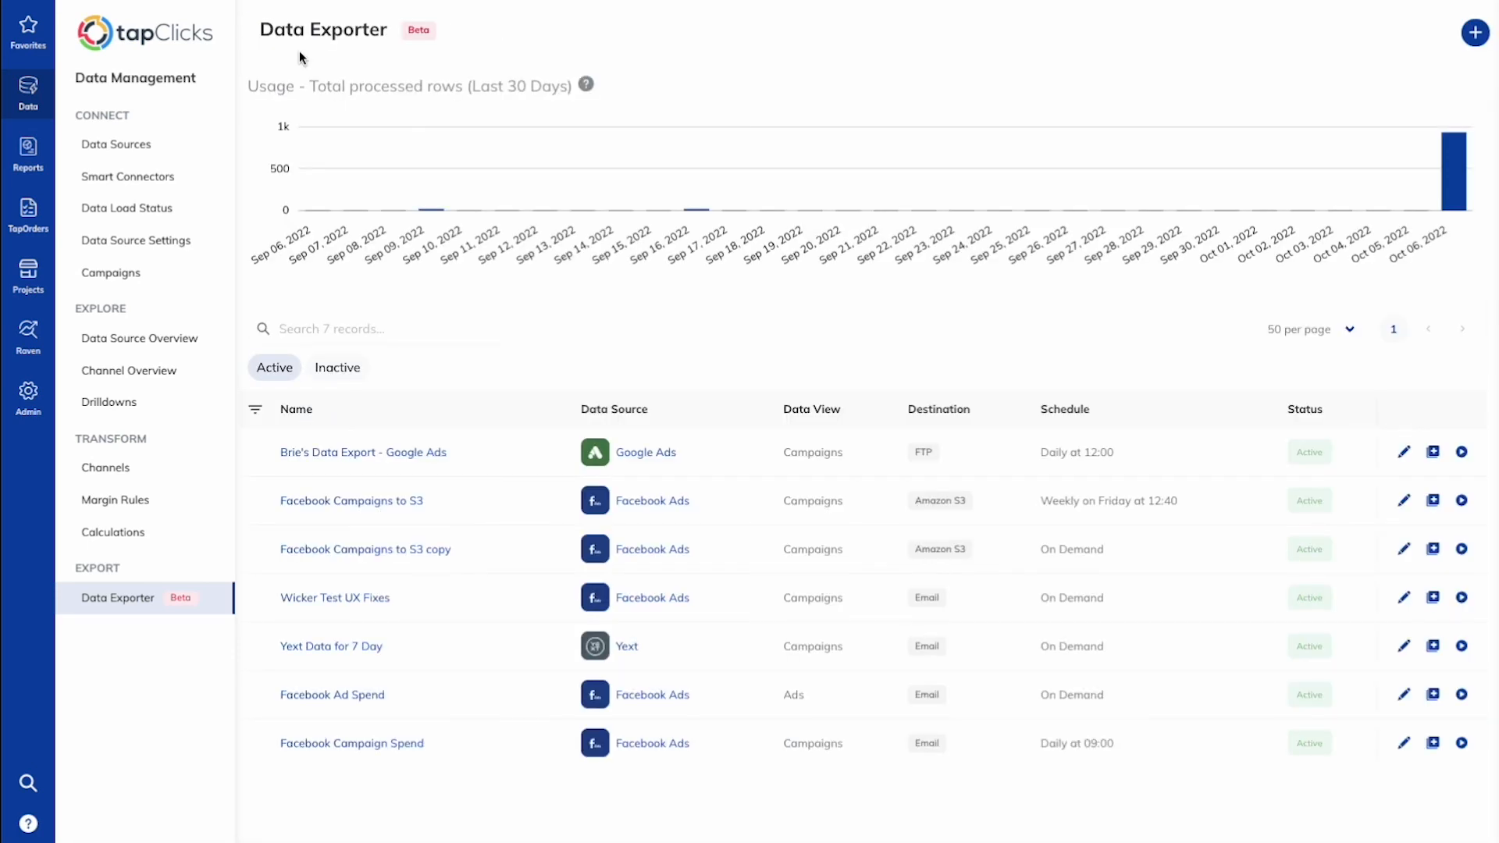
{"action": "mouse_move", "coordinate": [1463, 192]}
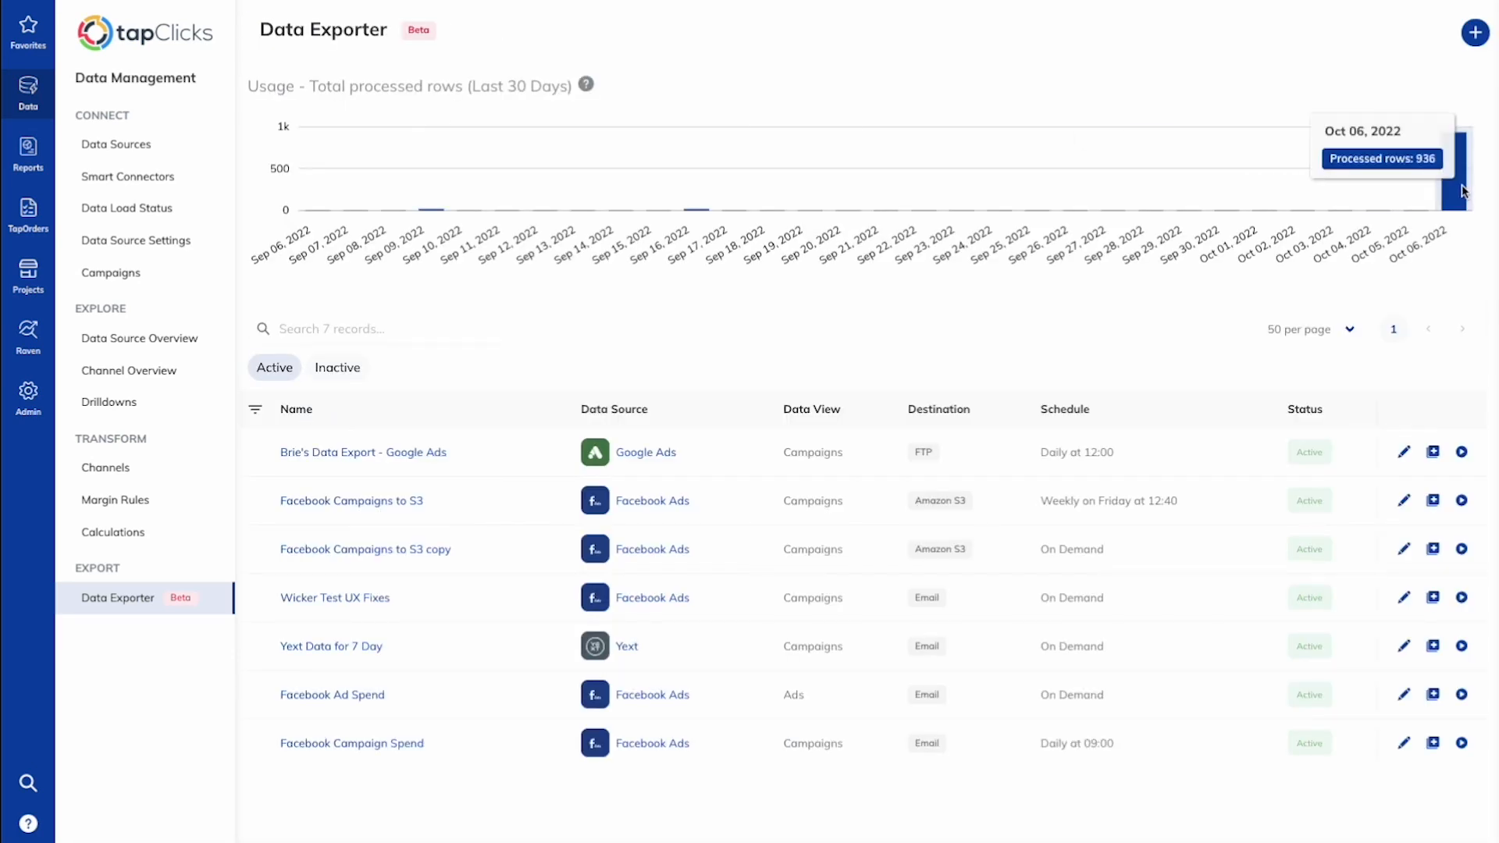